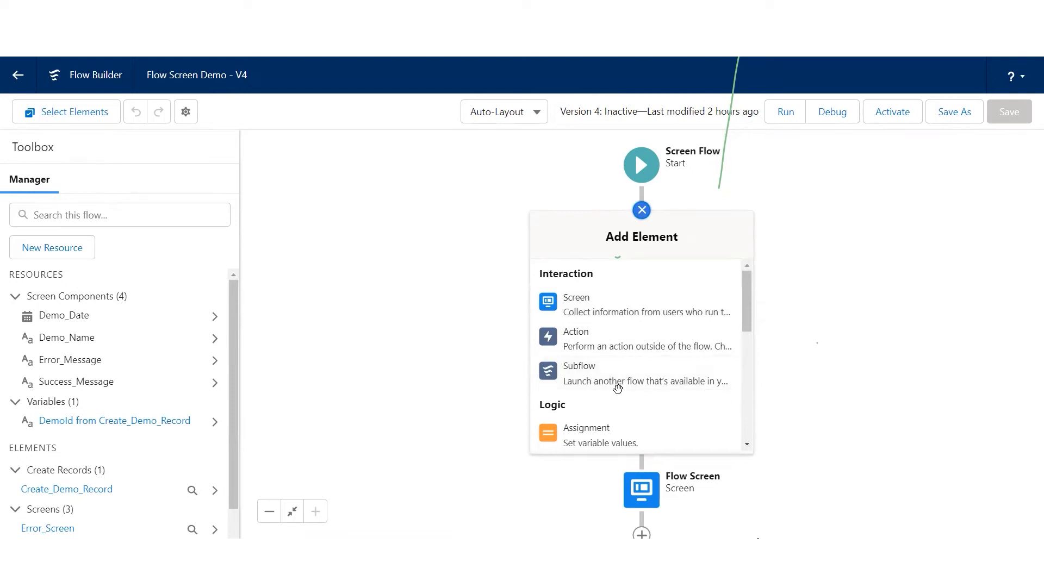
# - Review the Interaction, Logic and Data elements that can be added after the flow's Start element, then close the list
pyautogui.moveTo(747, 303); pyautogui.dragTo(747, 327)
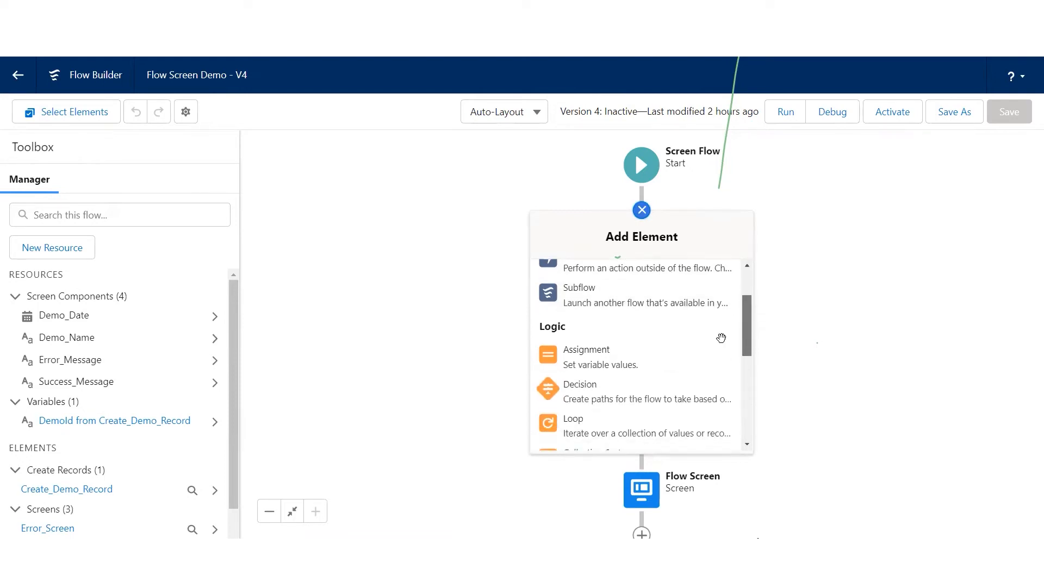
pyautogui.scroll(-1, 613, 386)
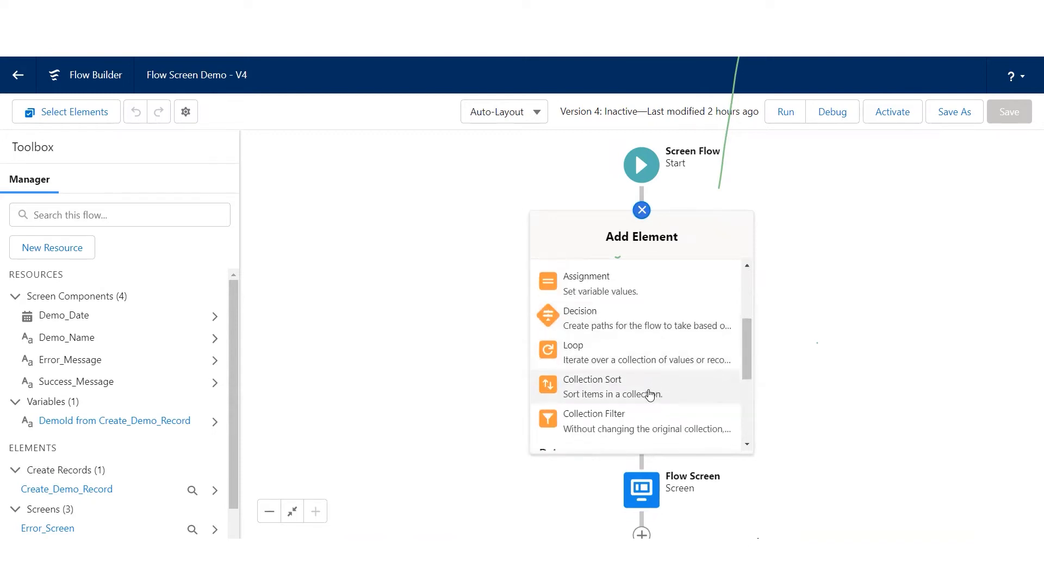
pyautogui.scroll(-1, 651, 393)
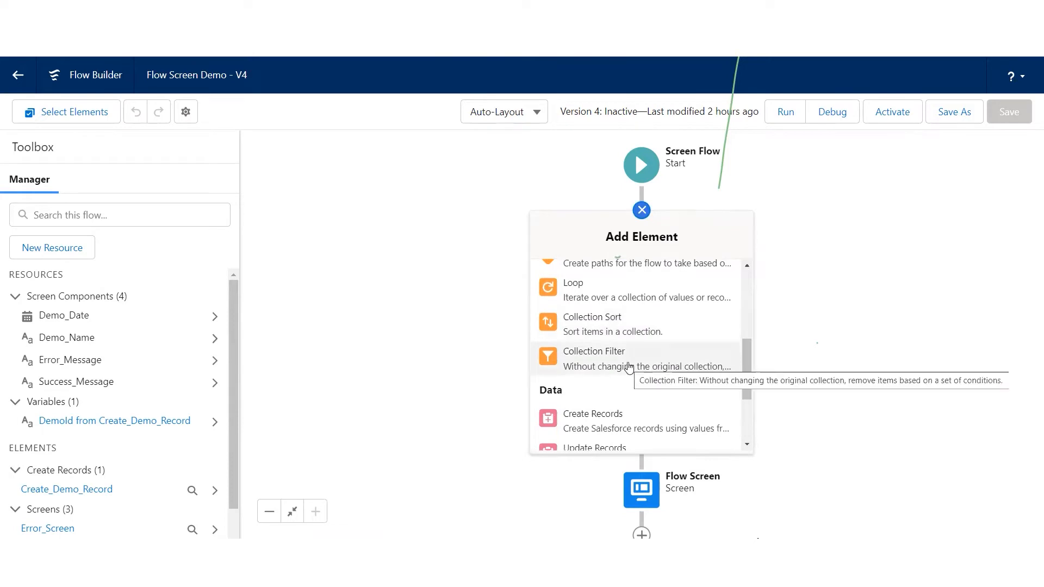
pyautogui.scroll(3, 603, 375)
pyautogui.scroll(-4, 578, 393)
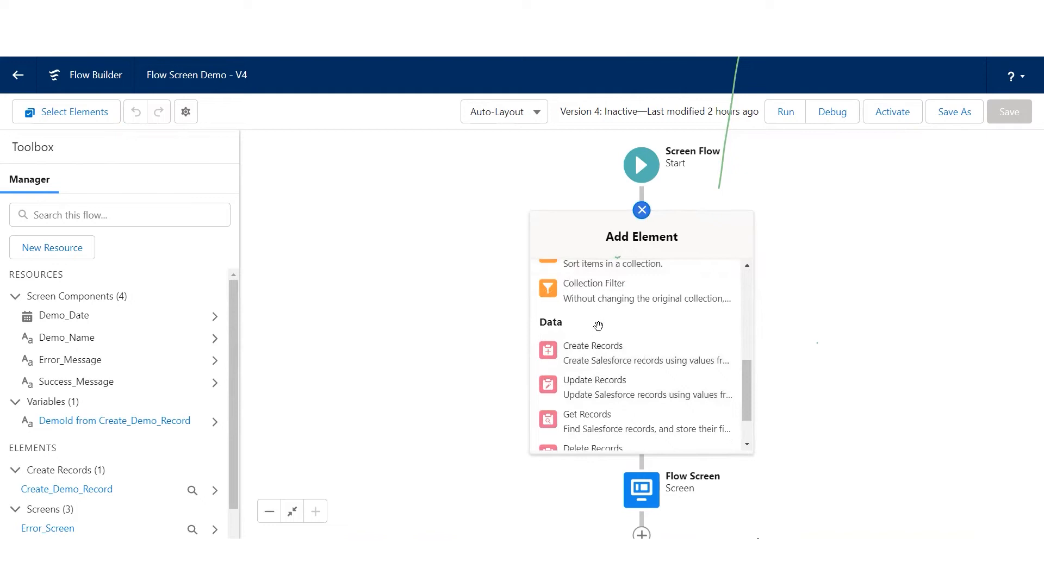
pyautogui.scroll(-1, 620, 351)
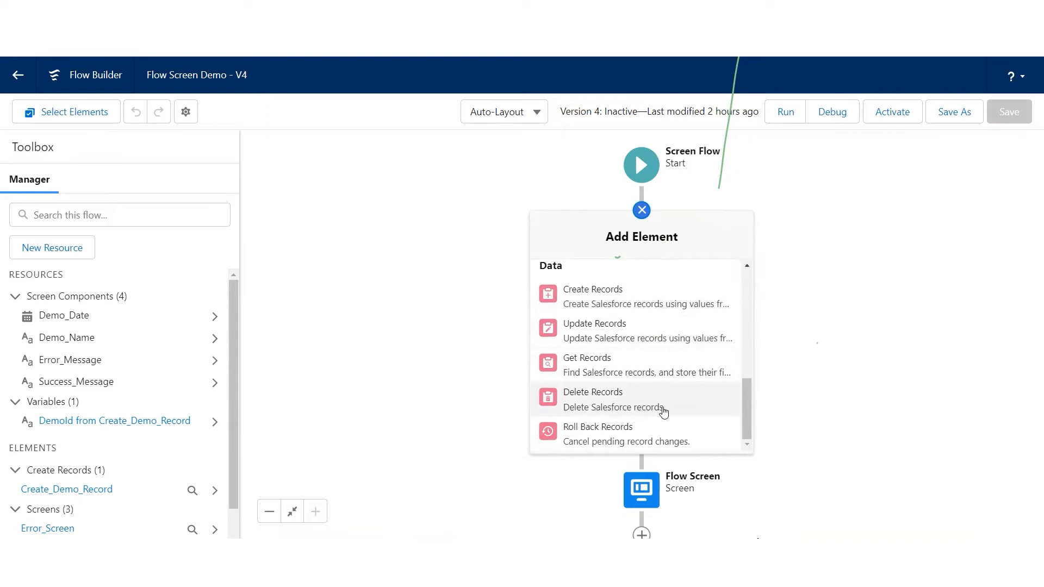
pyautogui.scroll(5, 664, 411)
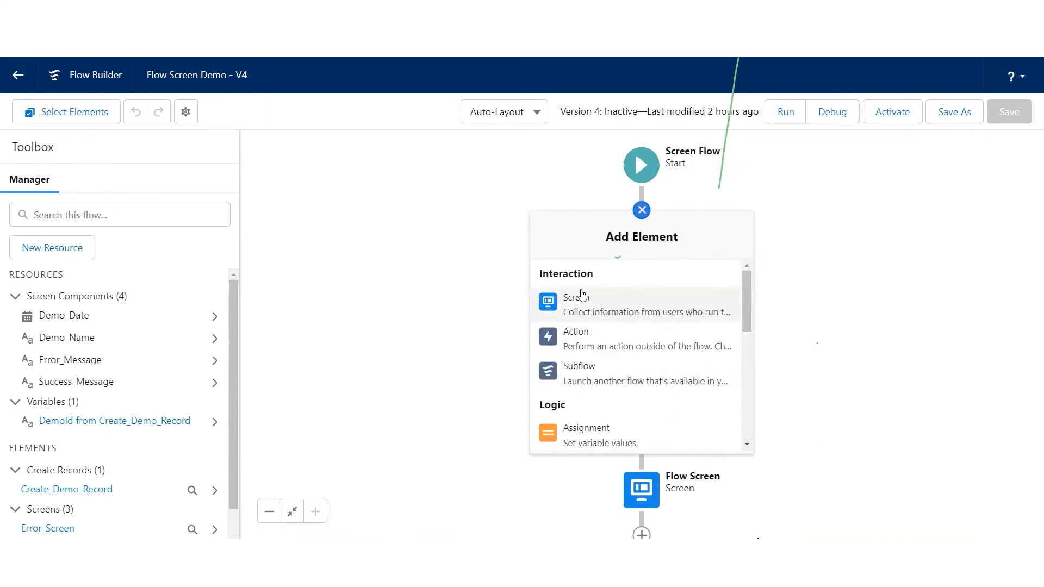
pyautogui.scroll(-3, 611, 337)
pyautogui.scroll(-3, 611, 341)
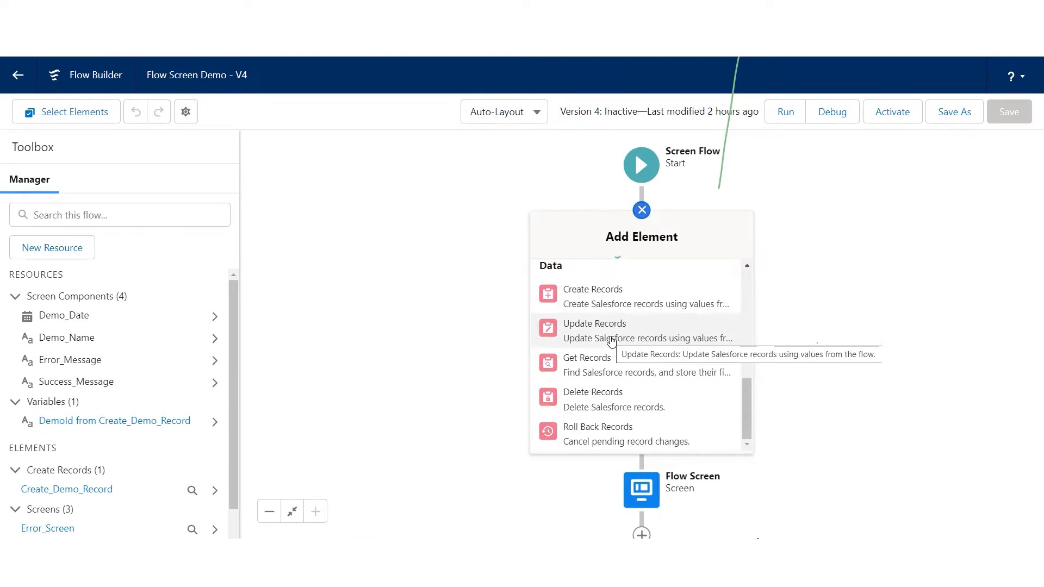
pyautogui.click(807, 231)
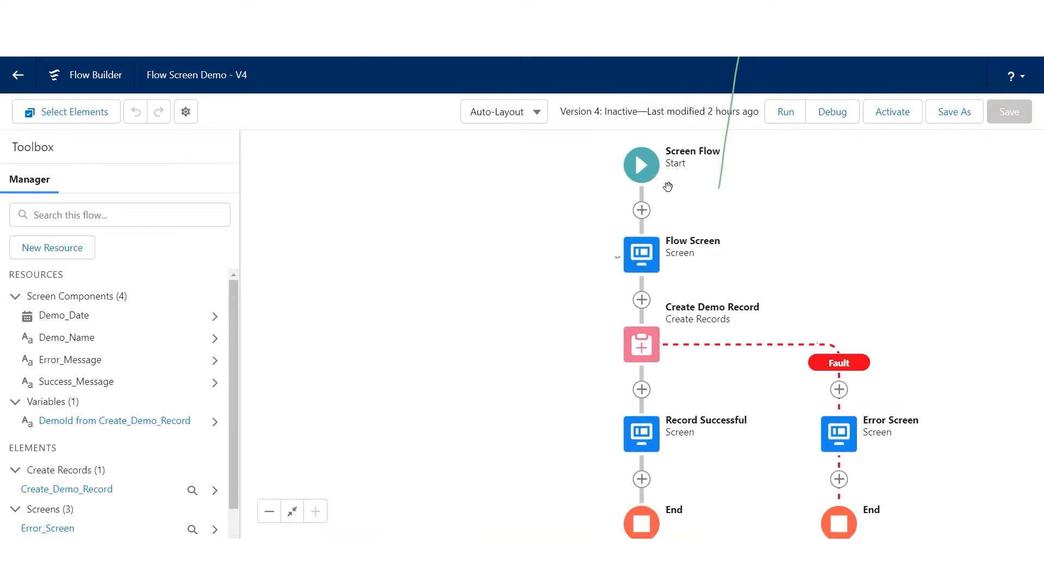
# - Examine the layout of the Flow Screen element with its Demo Name and Demo Date inputs, then close it
pyautogui.doubleClick(643, 259)
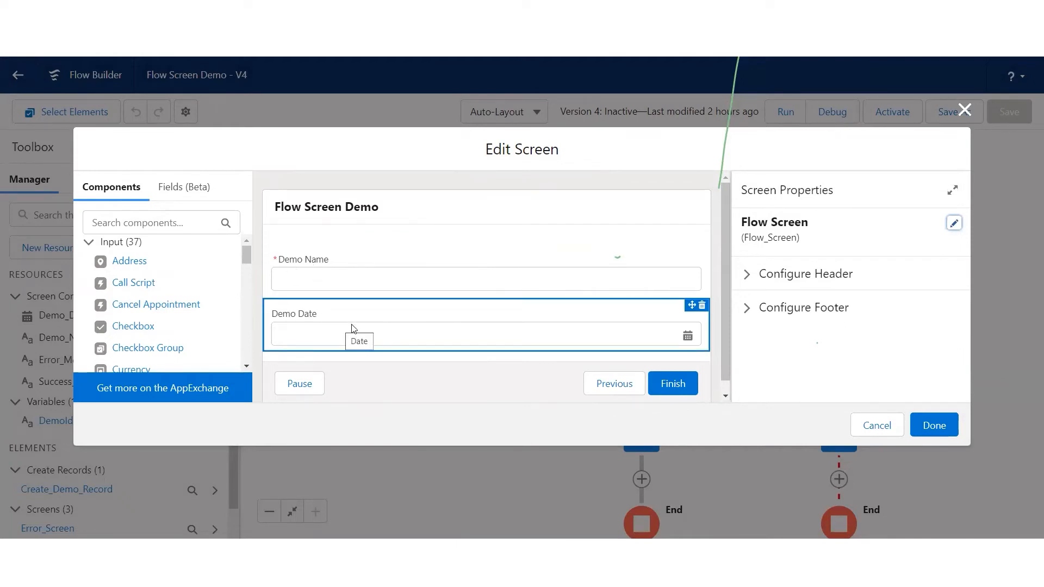
pyautogui.scroll(-1, 341, 315)
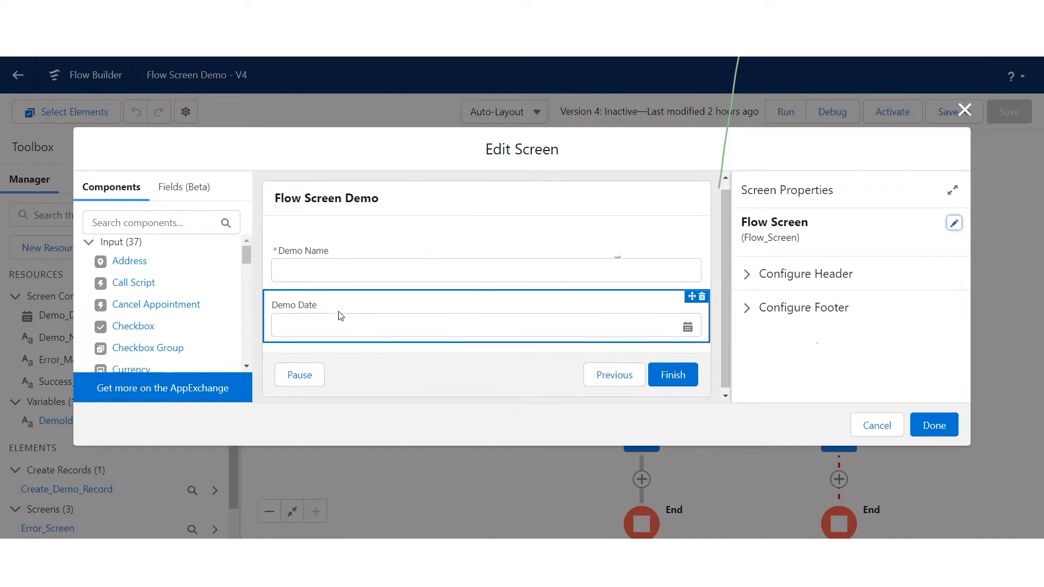
pyautogui.scroll(1, 338, 315)
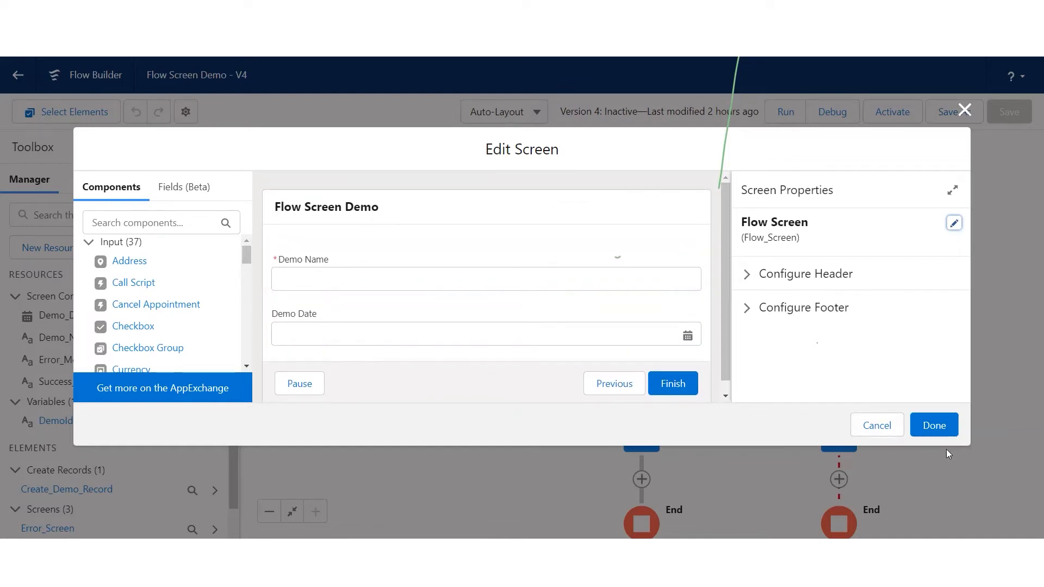
pyautogui.click(934, 425)
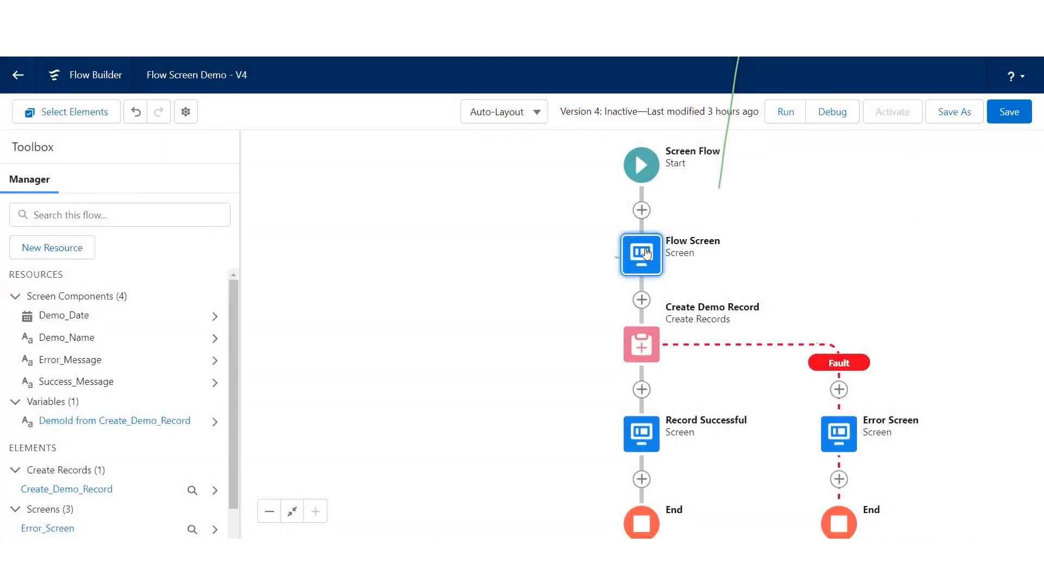
pyautogui.click(646, 250)
pyautogui.click(643, 267)
pyautogui.doubleClick(643, 267)
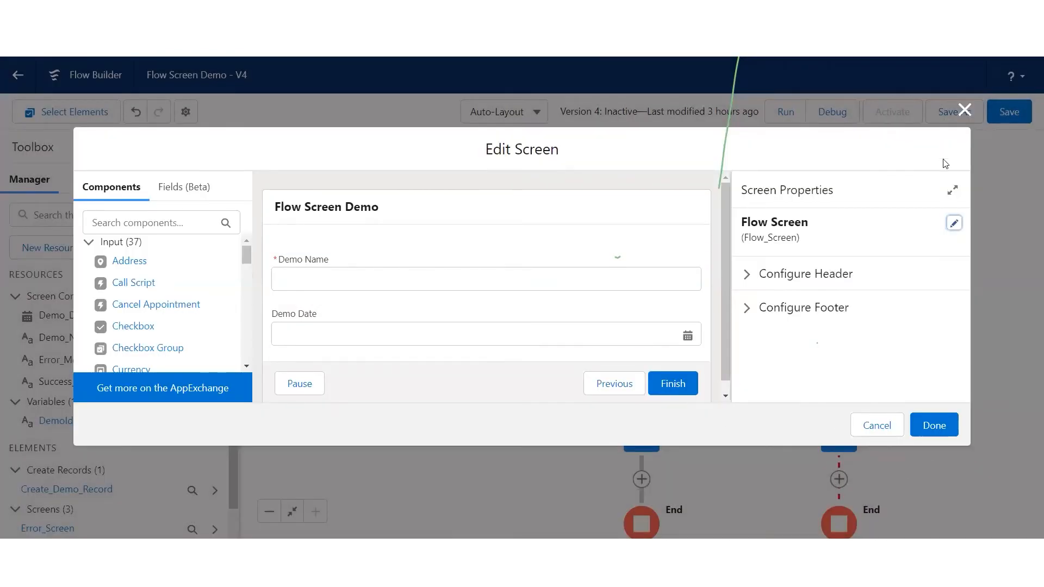
pyautogui.click(963, 109)
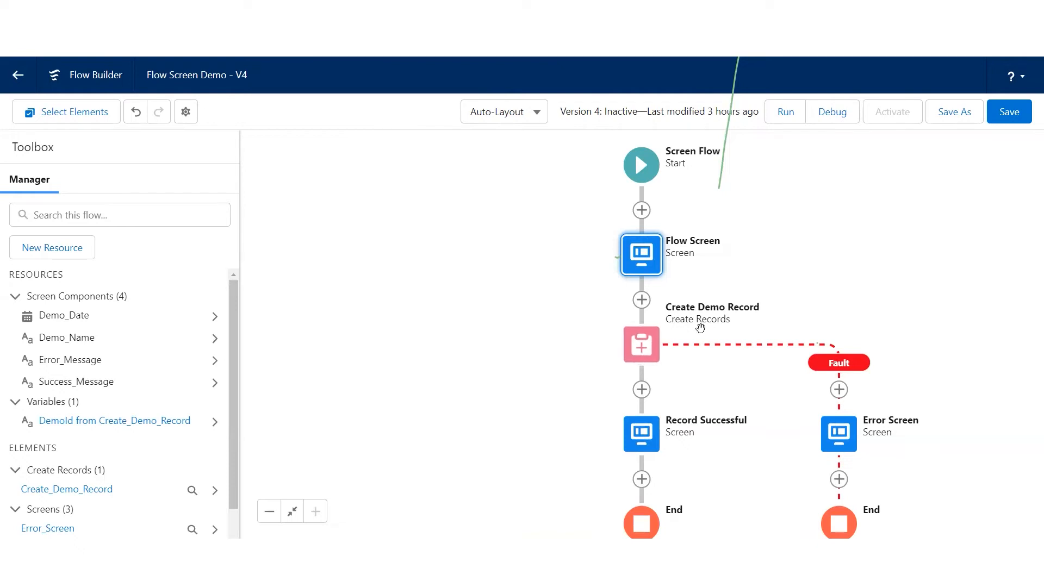
# - Review the Create Demo Record element's record options, target object and field value assignments, then close it without changes
pyautogui.doubleClick(647, 348)
pyautogui.scroll(-3, 479, 304)
pyautogui.scroll(3, 474, 288)
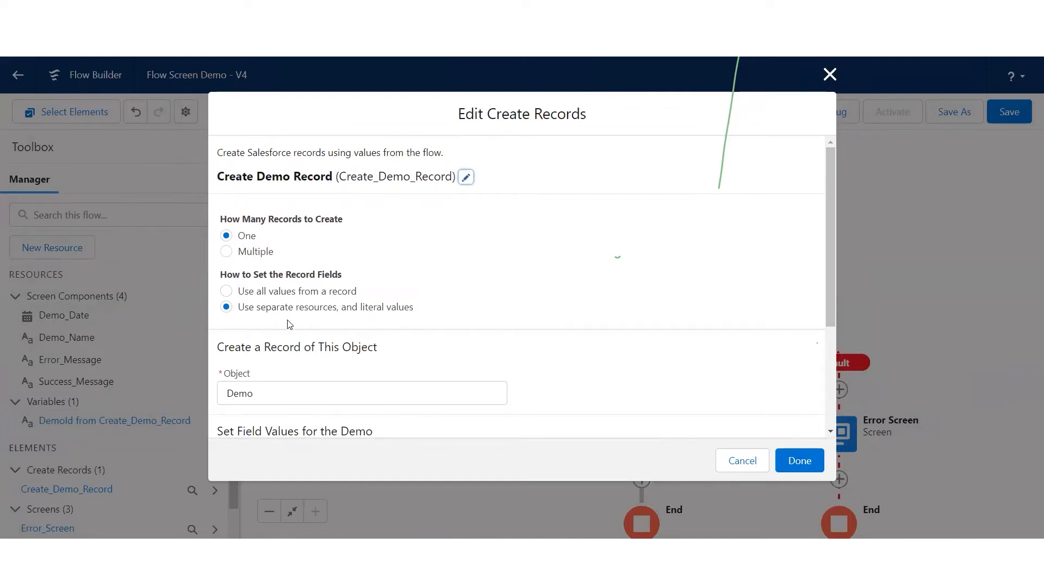
pyautogui.scroll(-1, 291, 326)
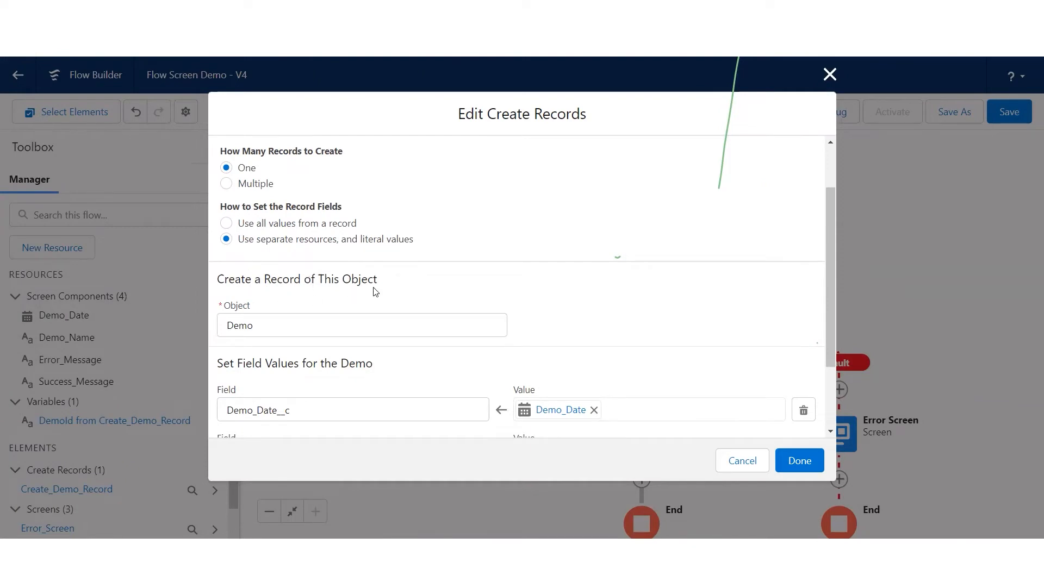
pyautogui.scroll(-1, 376, 292)
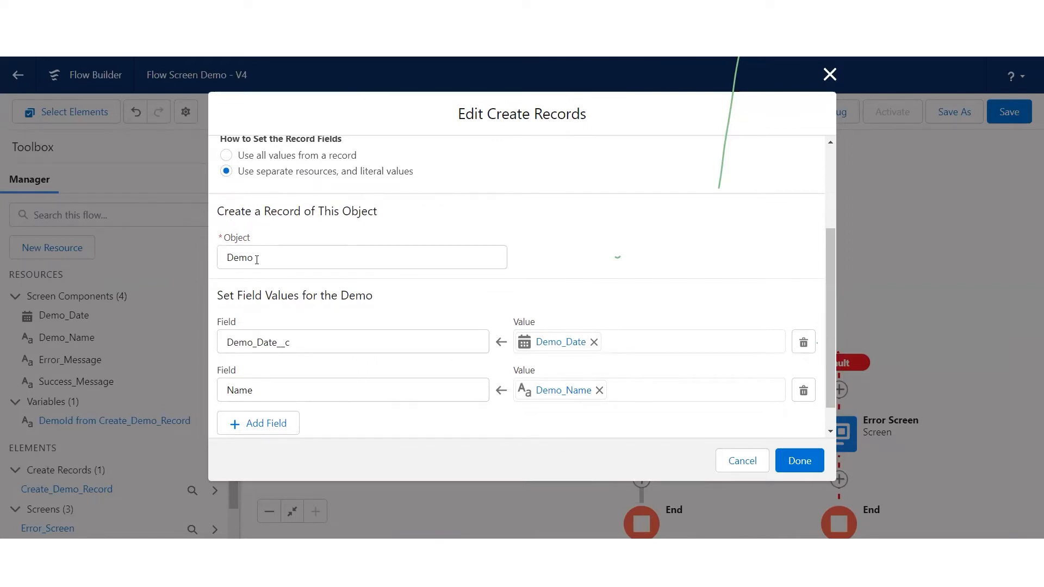
pyautogui.scroll(-1, 328, 323)
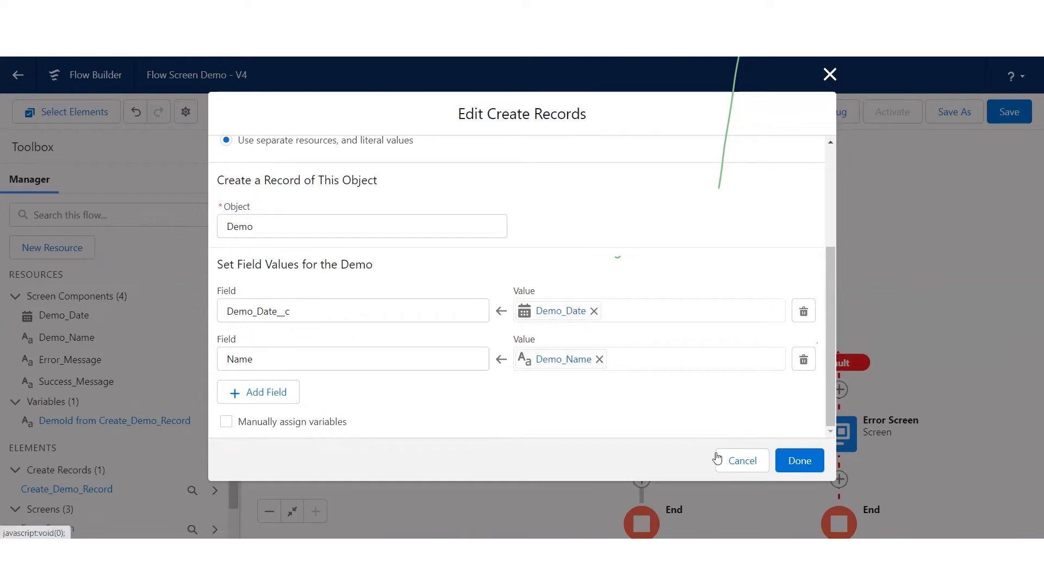
pyautogui.click(738, 468)
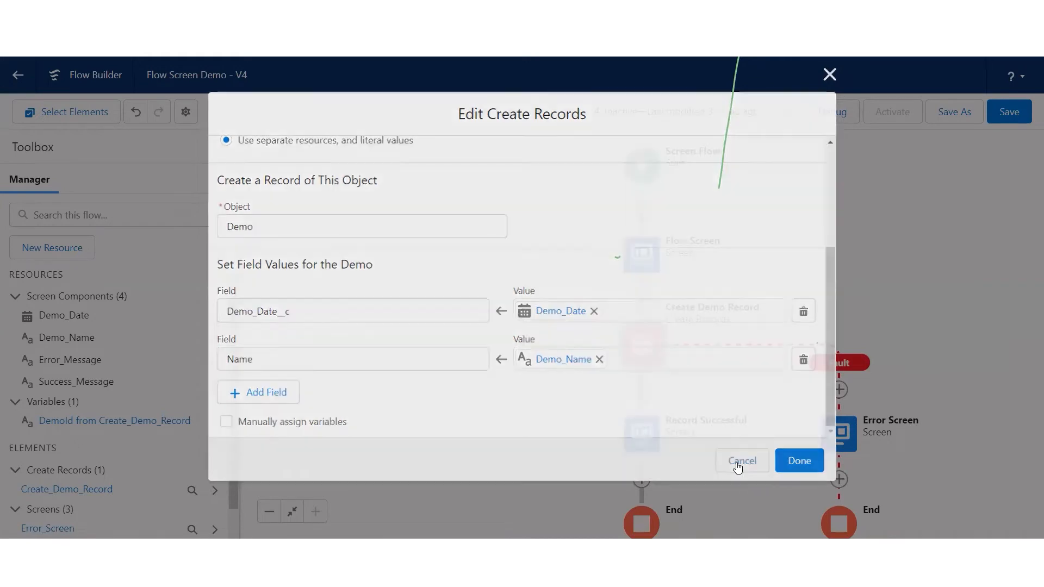
# - Inspect the properties of the Demo Name and Demo Date components in the Flow Screen element, then close it
pyautogui.click(643, 258)
pyautogui.click(643, 258)
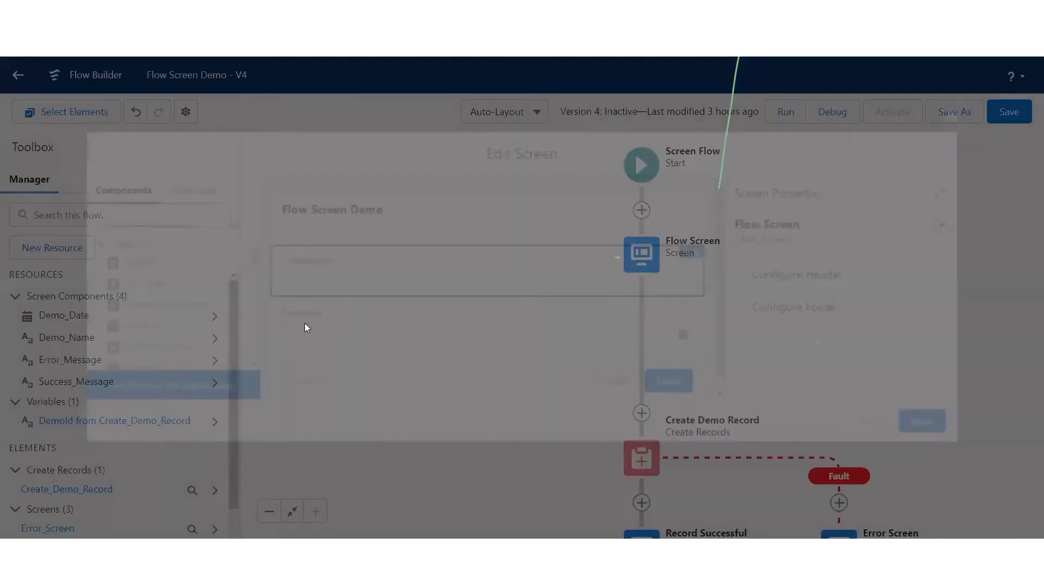
pyautogui.click(314, 279)
pyautogui.click(321, 336)
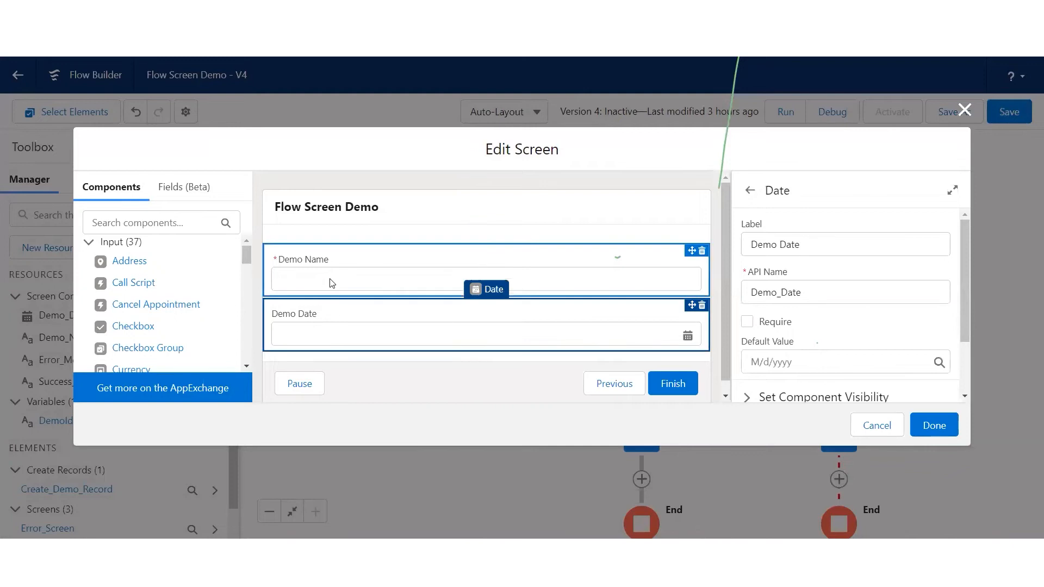
pyautogui.click(329, 281)
pyautogui.click(964, 110)
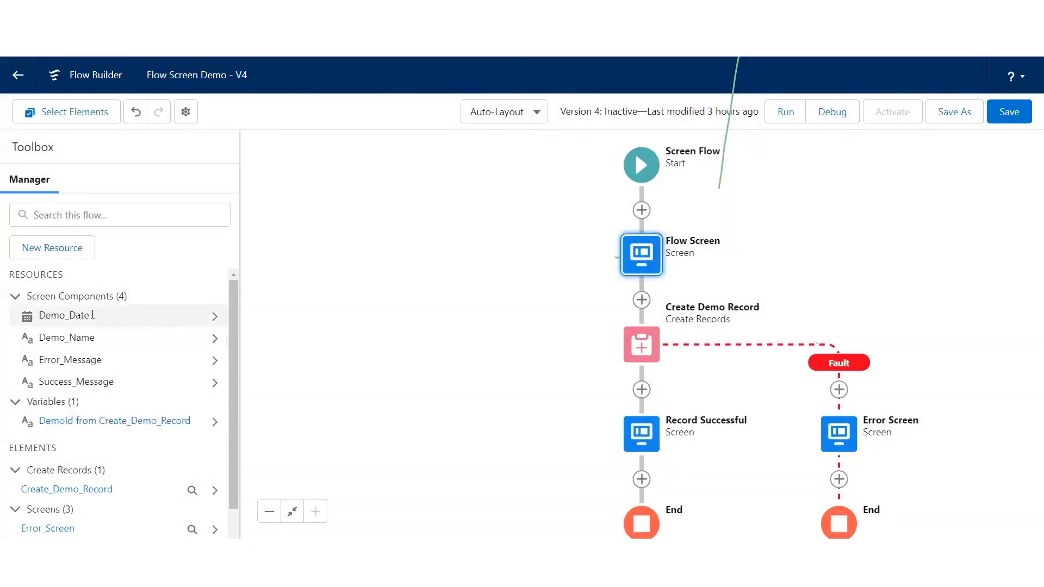
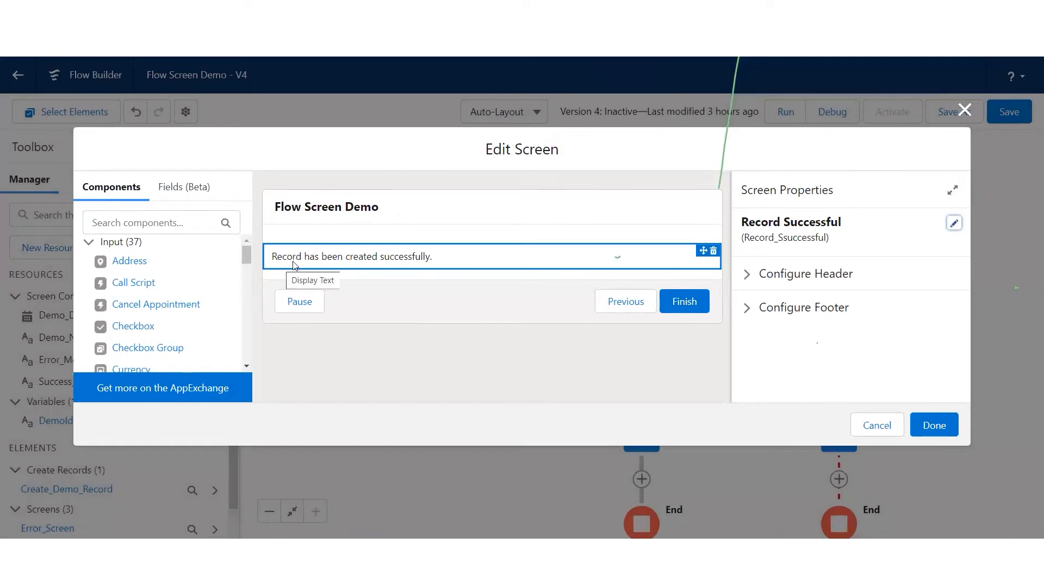
# - Close the Record Successful screen and check the display text of the Error Screen on the fault path
pyautogui.click(965, 110)
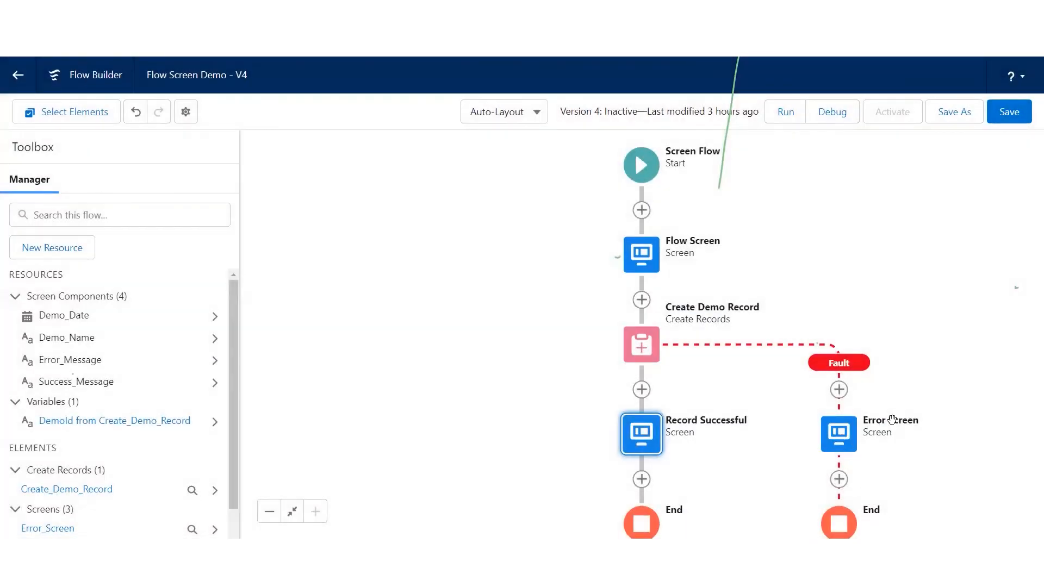
pyautogui.doubleClick(842, 435)
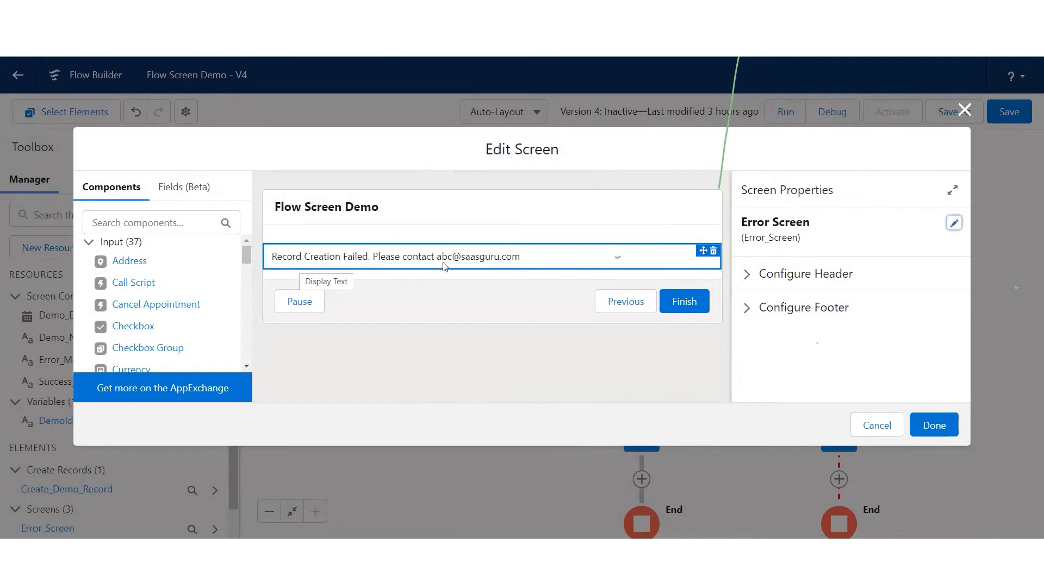
pyautogui.click(933, 426)
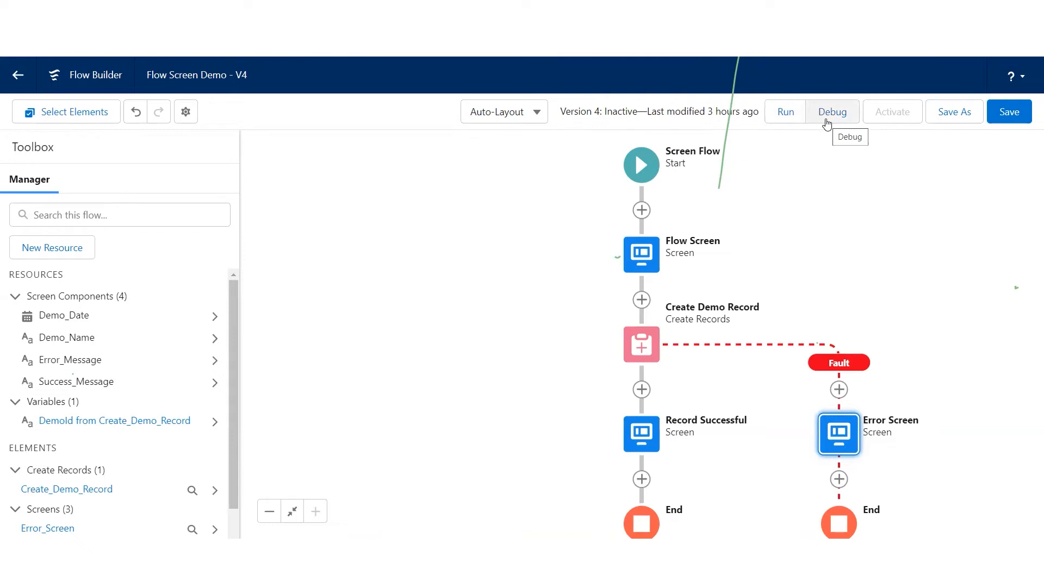
# - Run the flow and submit its form with Demo Name "Flow Demo 001" and an empty Demo Date
pyautogui.click(786, 112)
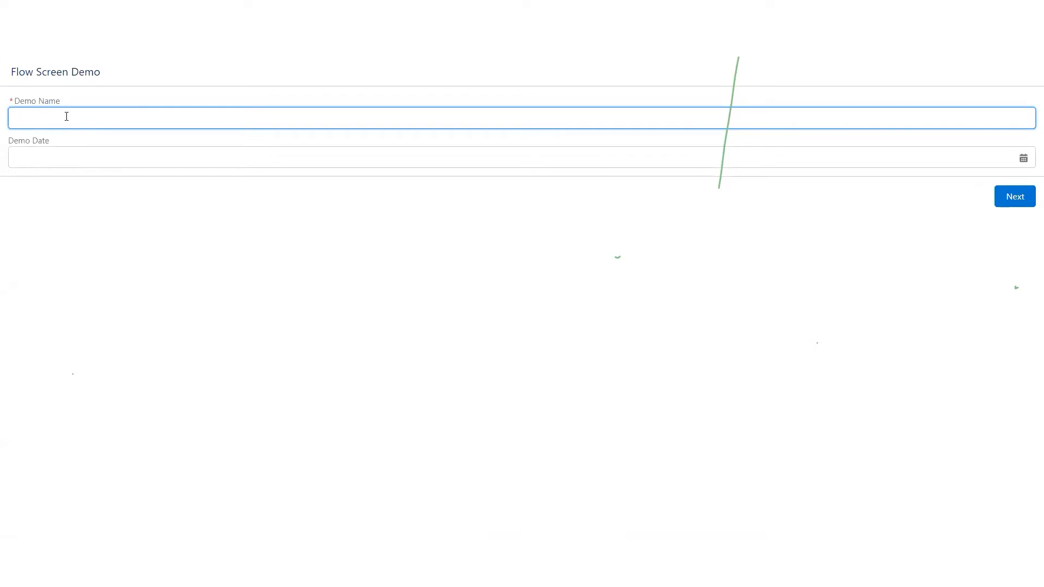
pyautogui.write('Flow Demo 001')
pyautogui.click(190, 200)
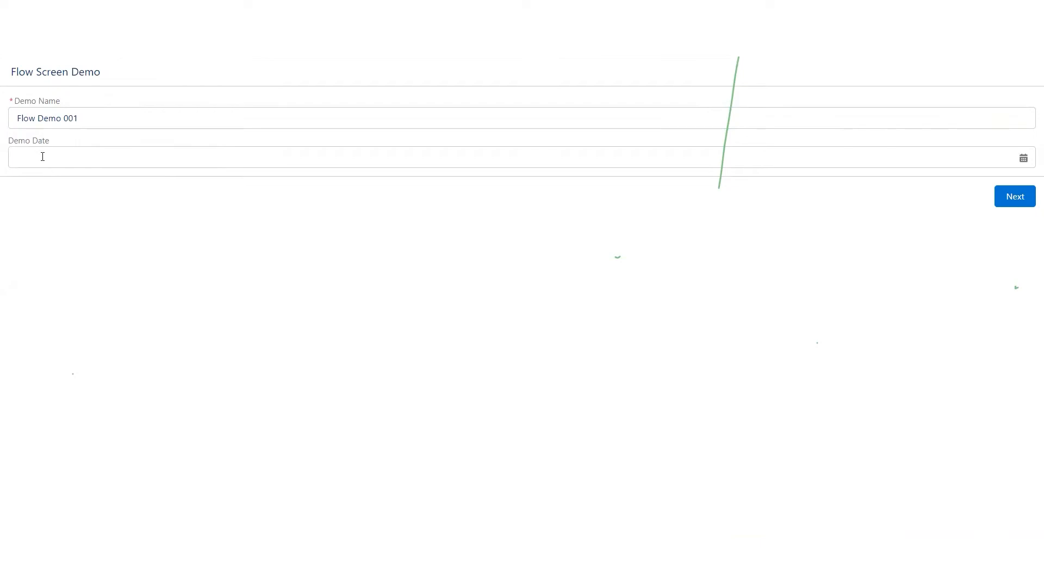
pyautogui.click(1015, 207)
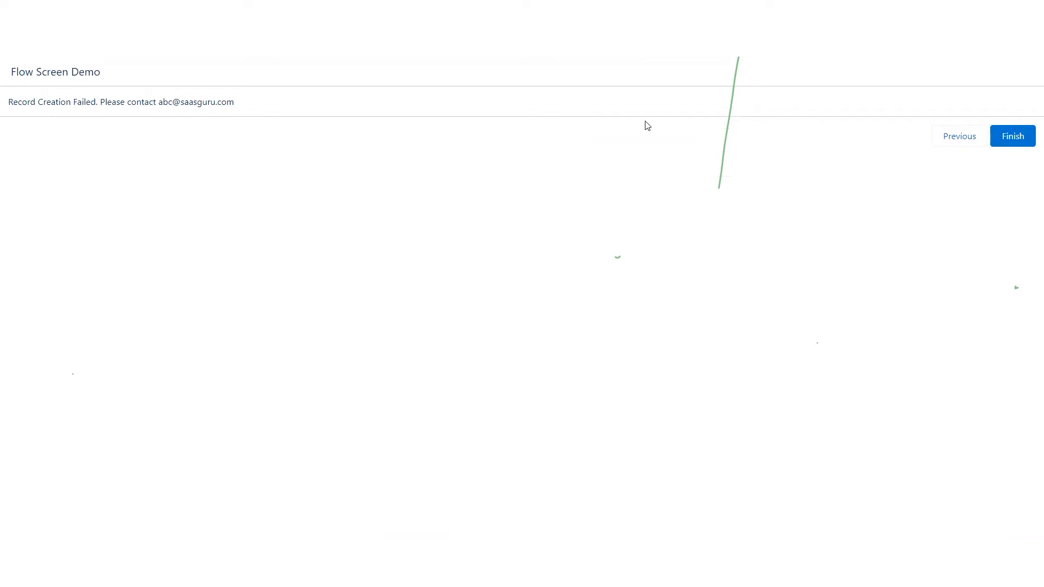
# - Return to the form, resubmit it with Demo Date July 18, 2022, and open the Demos list in the SaasGuru app
pyautogui.click(951, 140)
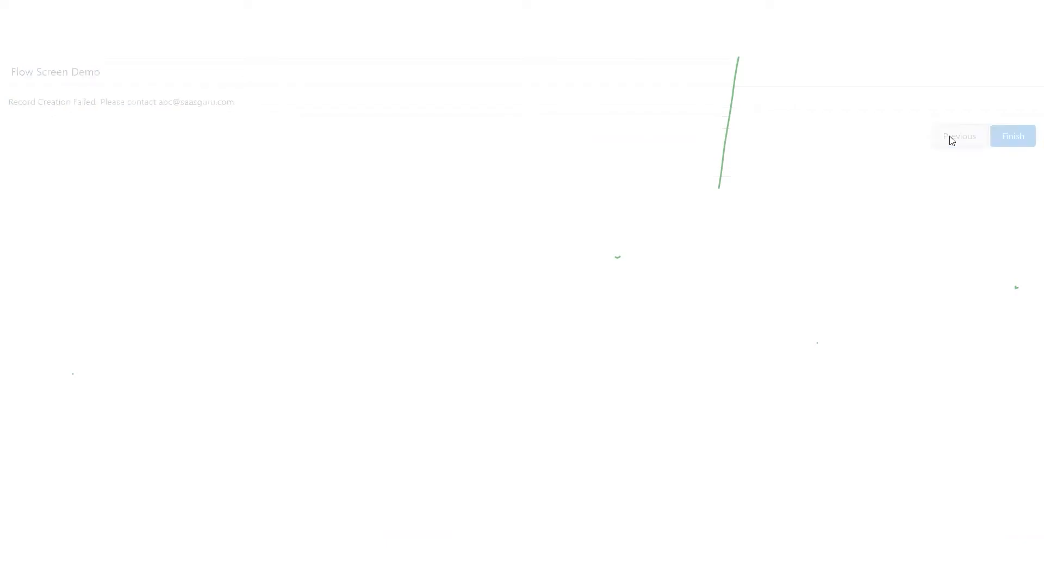
pyautogui.click(60, 159)
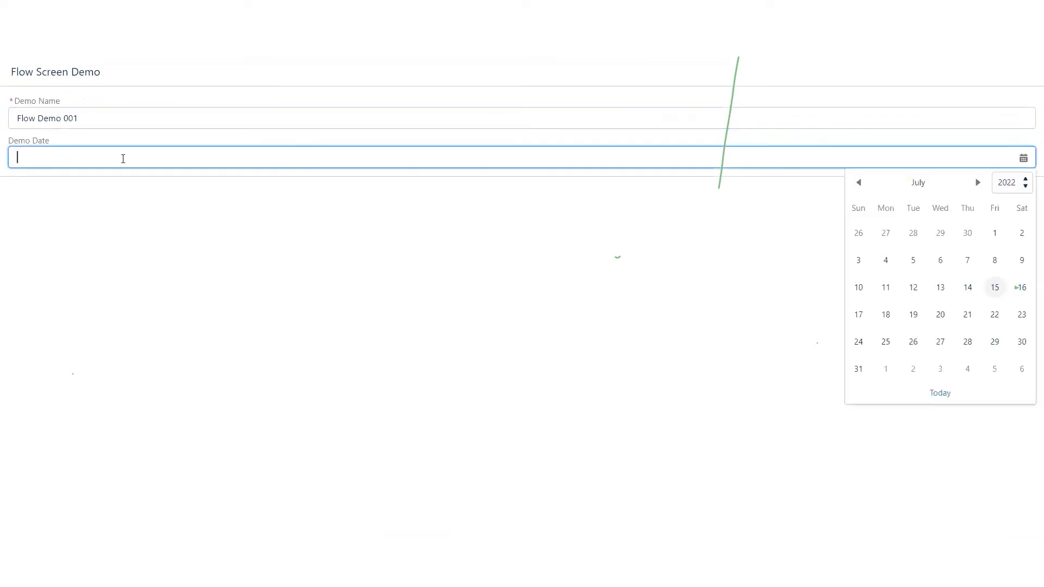
pyautogui.click(890, 318)
pyautogui.click(1015, 200)
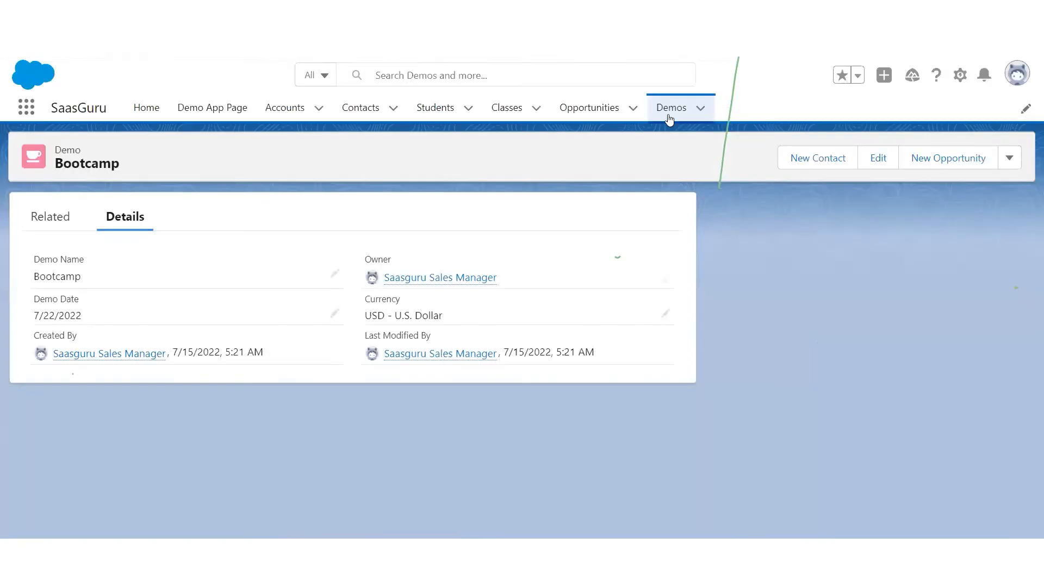
pyautogui.click(669, 112)
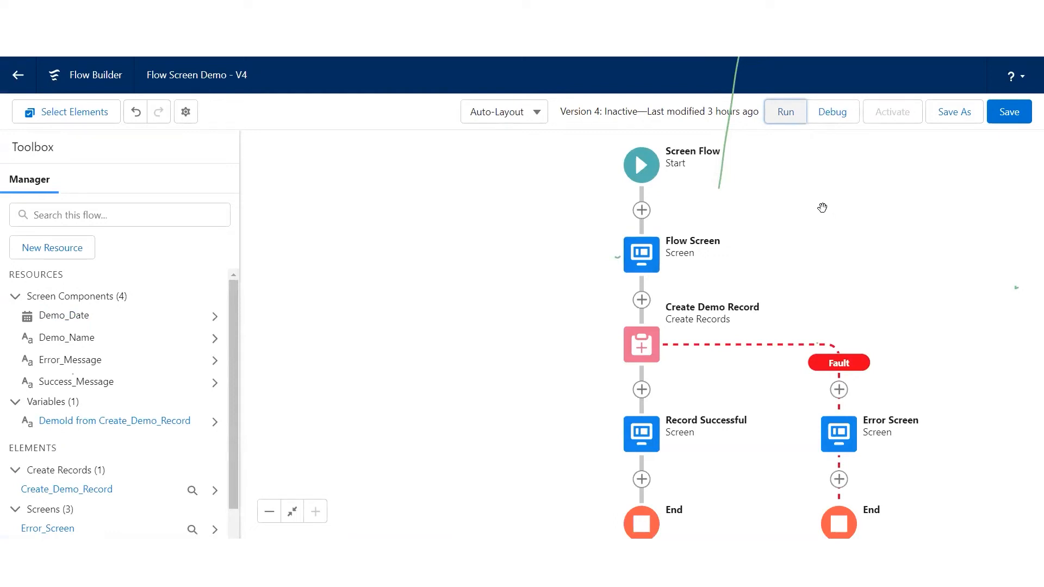
# - Open the flow's debug options, view the users offered for running as another user, and start the debug run with that option off
pyautogui.click(831, 115)
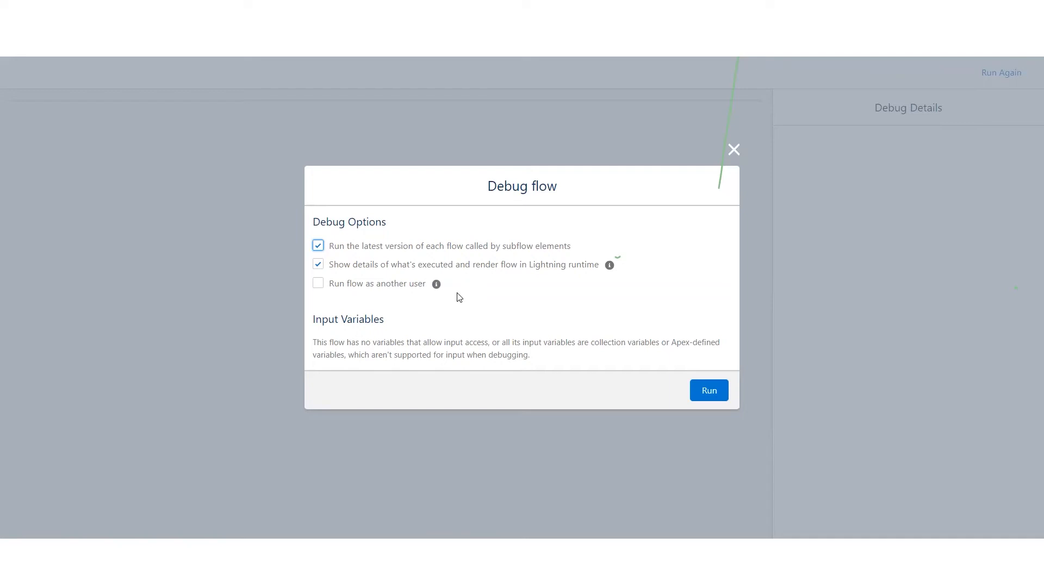
pyautogui.click(320, 285)
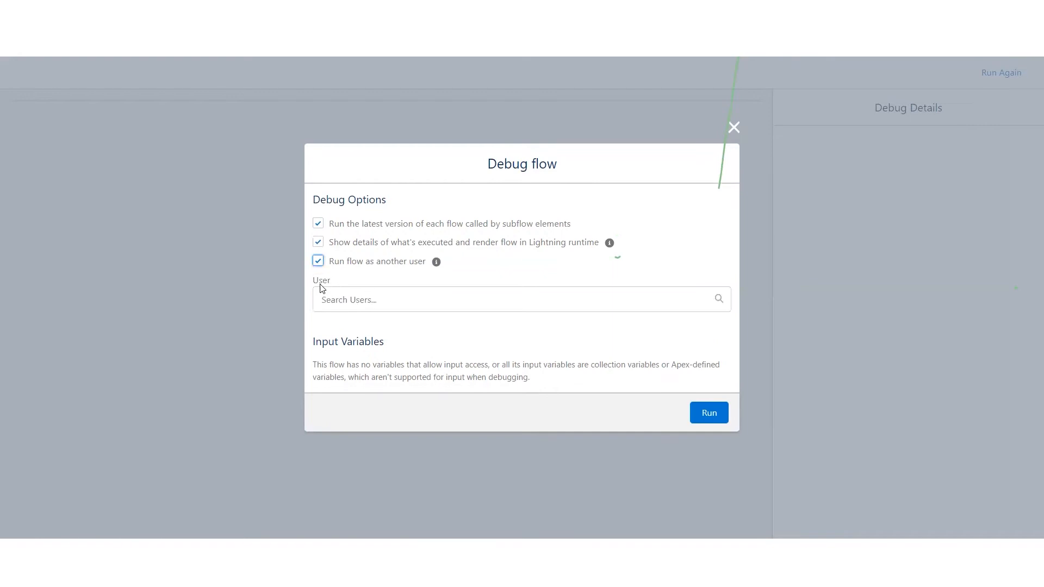
pyautogui.click(475, 298)
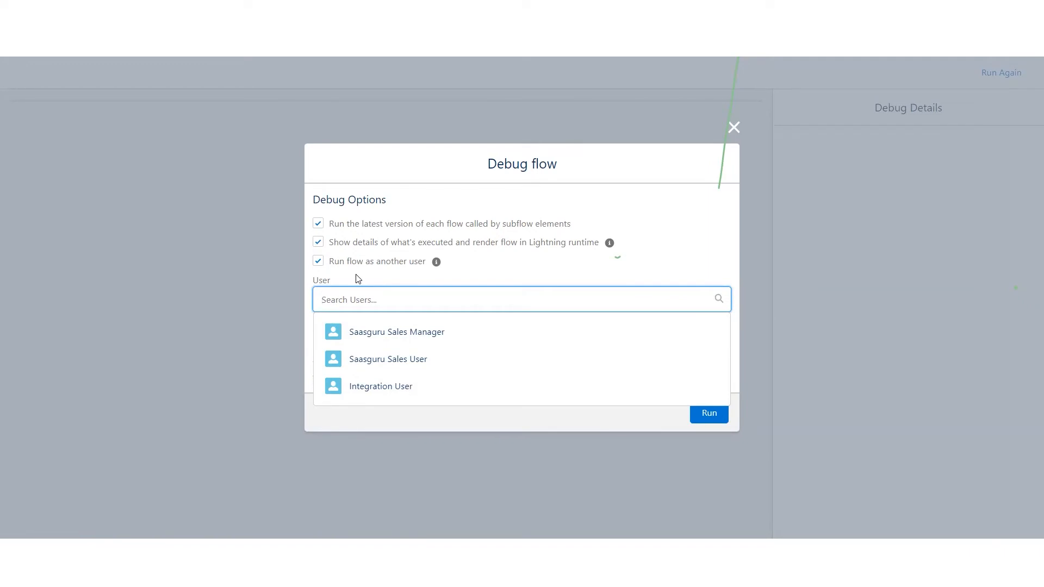
pyautogui.click(318, 261)
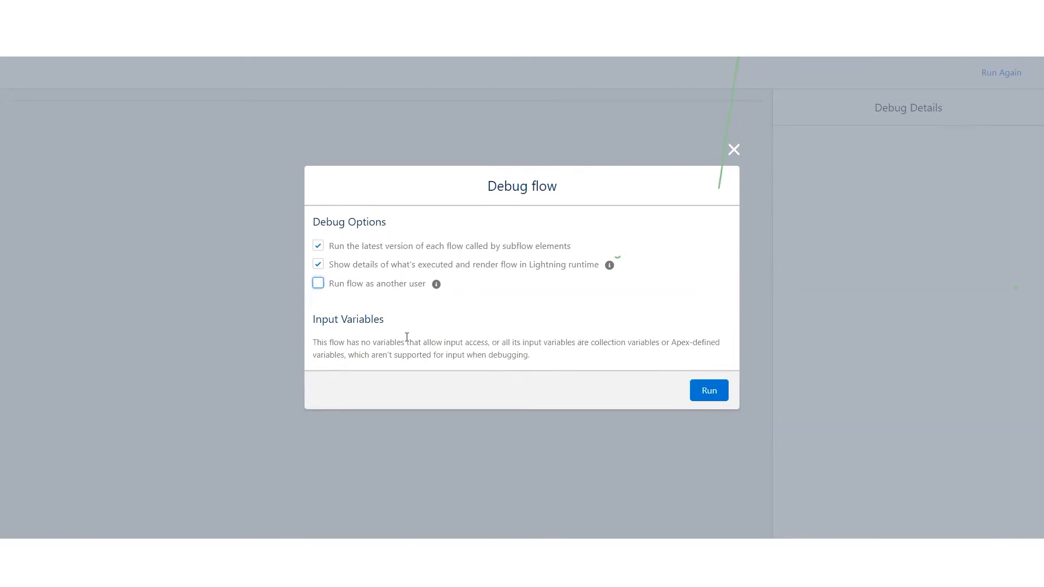
pyautogui.click(708, 394)
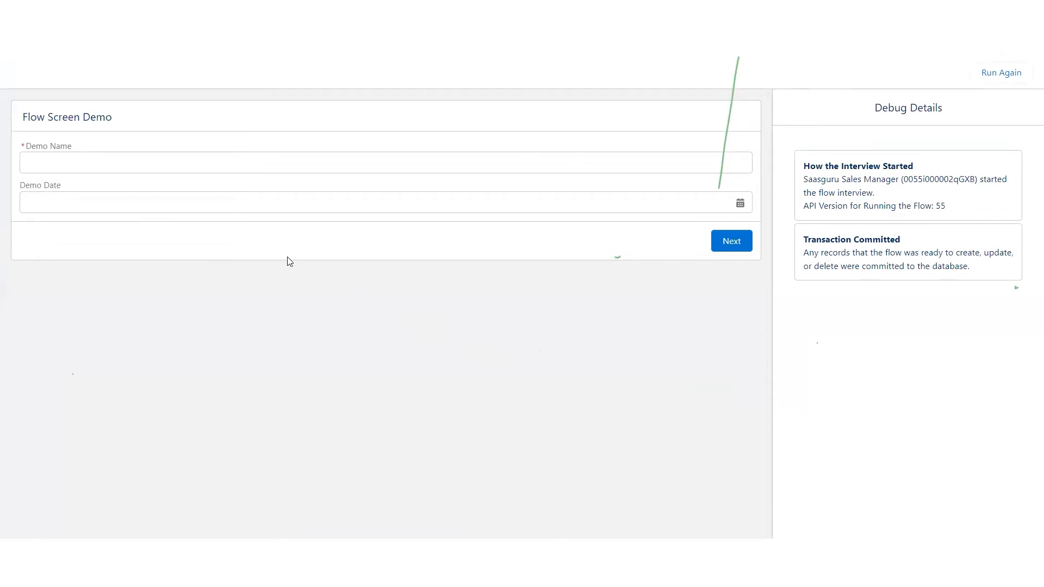
# - Submit the debug form with Demo Name "Test Demo 0002" and an empty Demo Date
pyautogui.click(82, 158)
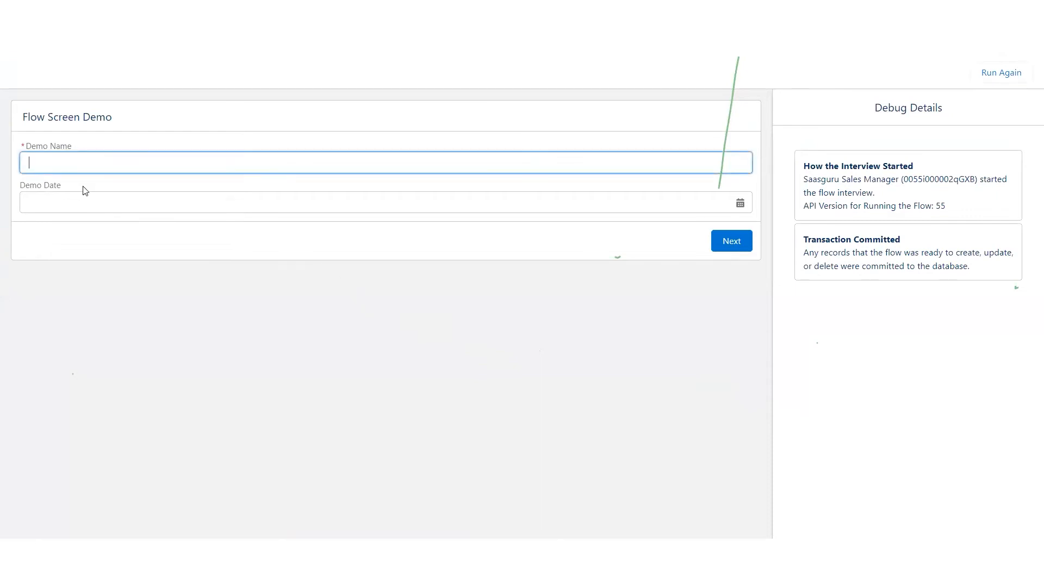
pyautogui.click(82, 198)
pyautogui.click(98, 157)
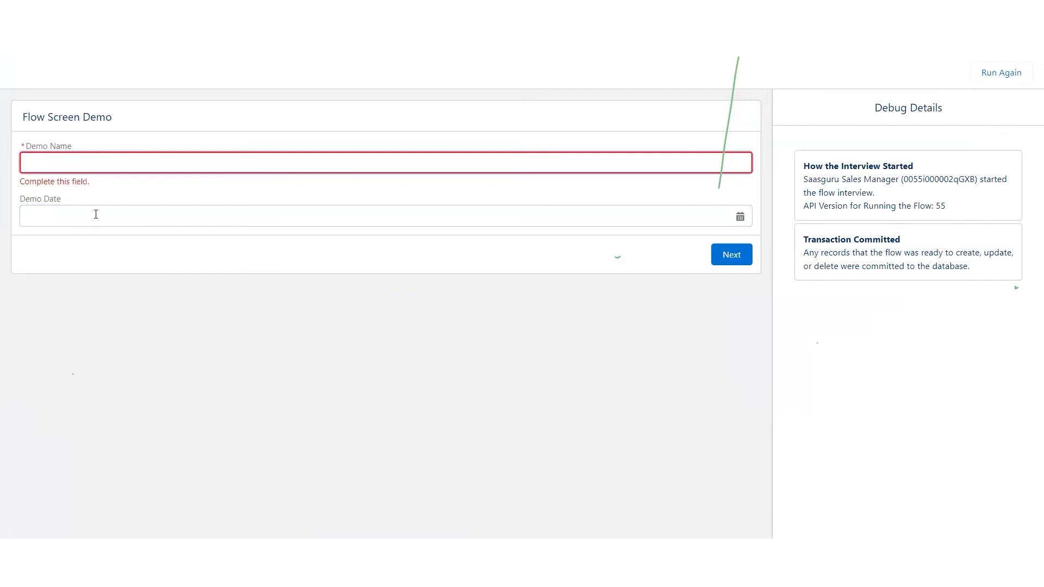
pyautogui.click(96, 215)
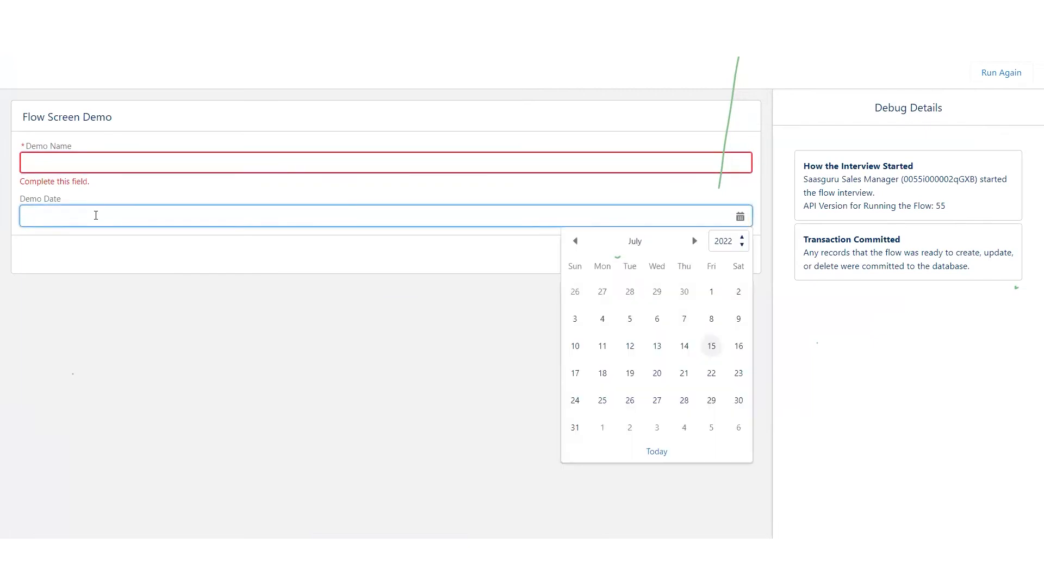
pyautogui.click(169, 158)
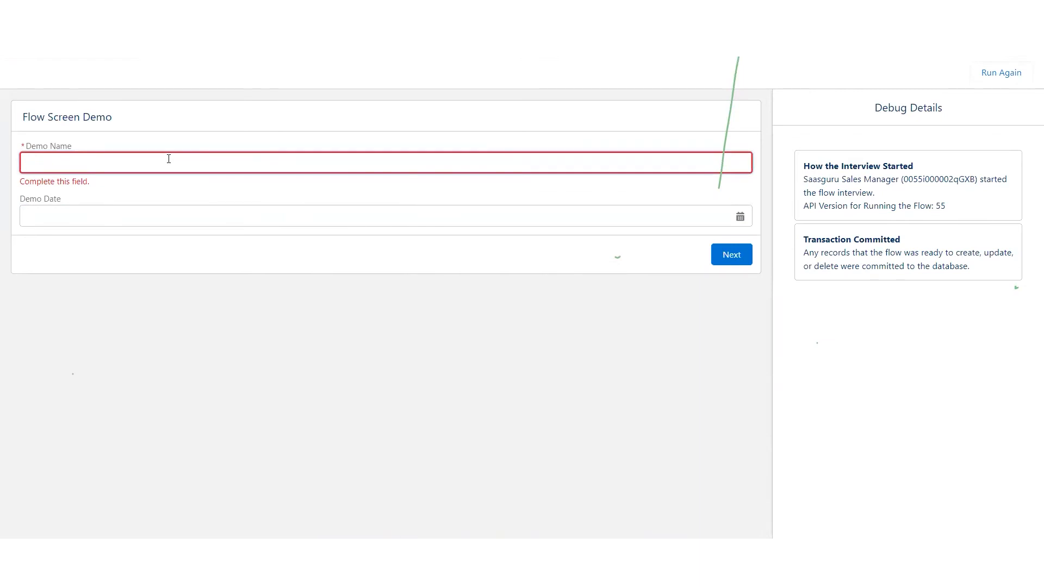
pyautogui.write('Test Demo 0002')
pyautogui.click(273, 289)
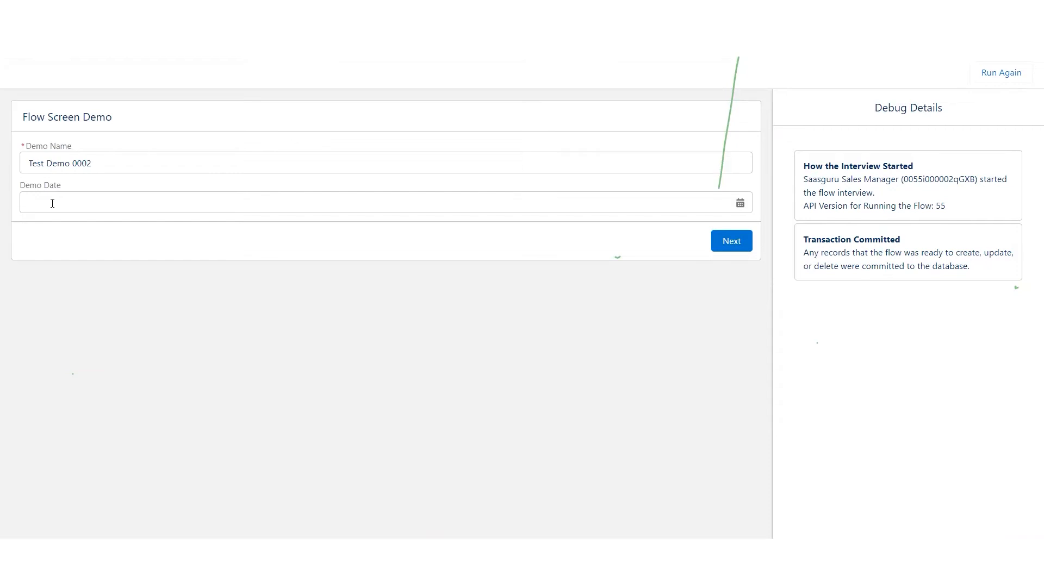
pyautogui.click(732, 242)
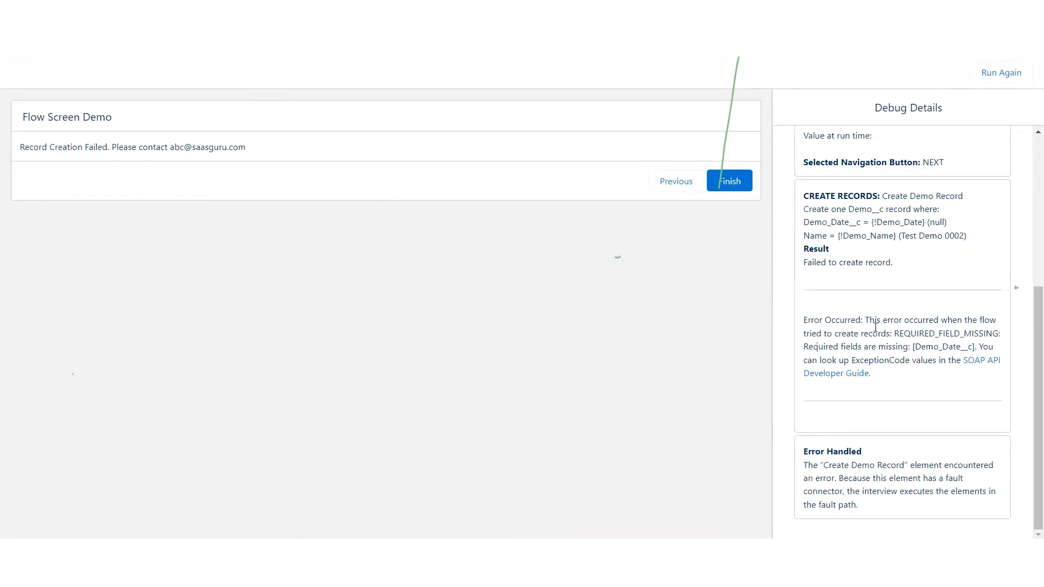
# - Examine the Flow Screen inputs, the Create Demo Record field values and the error text in the debug details
pyautogui.scroll(4, 903, 366)
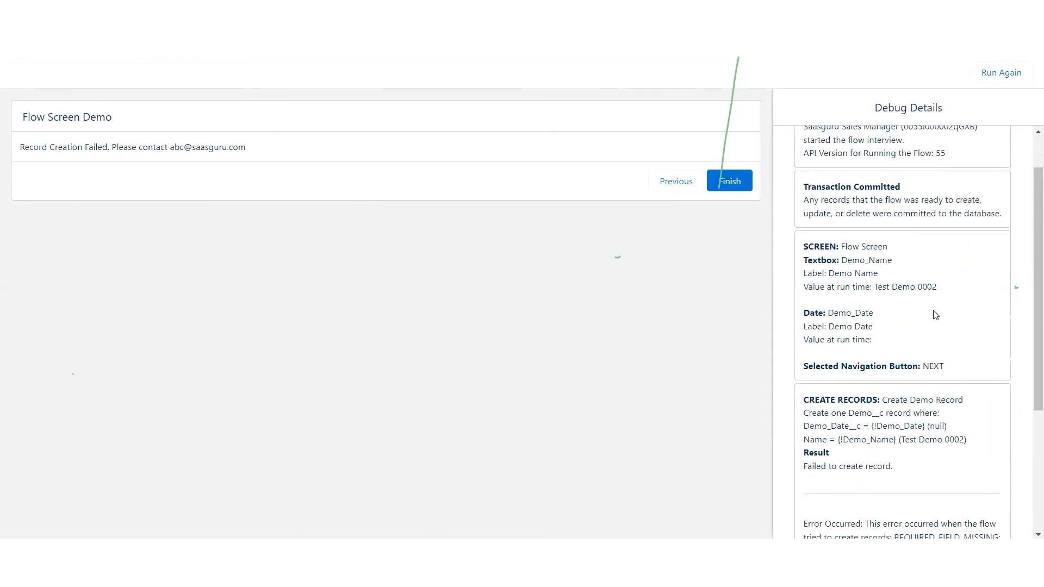
pyautogui.scroll(-3, 933, 313)
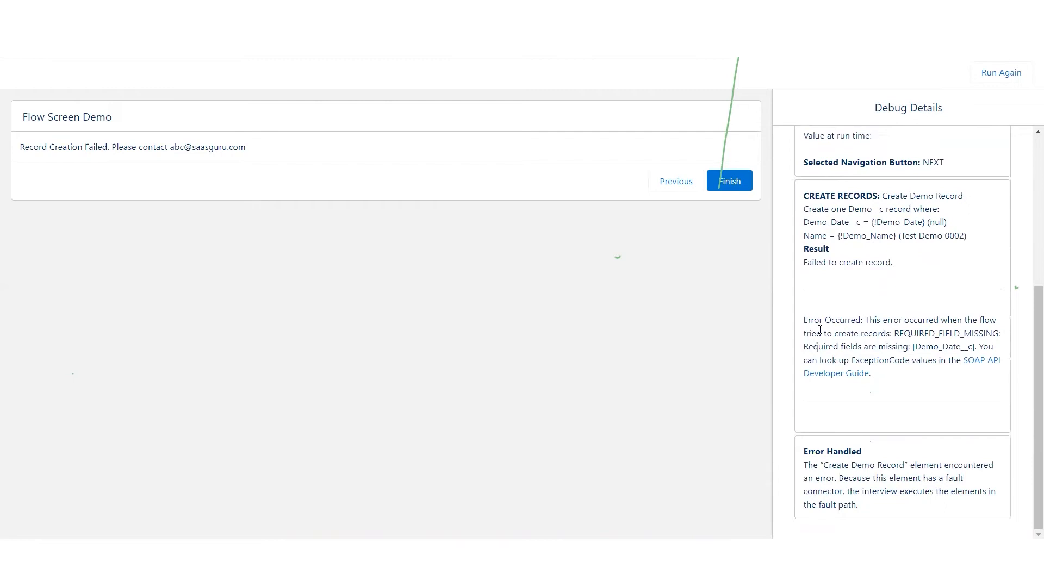
pyautogui.moveTo(895, 333); pyautogui.dragTo(992, 334)
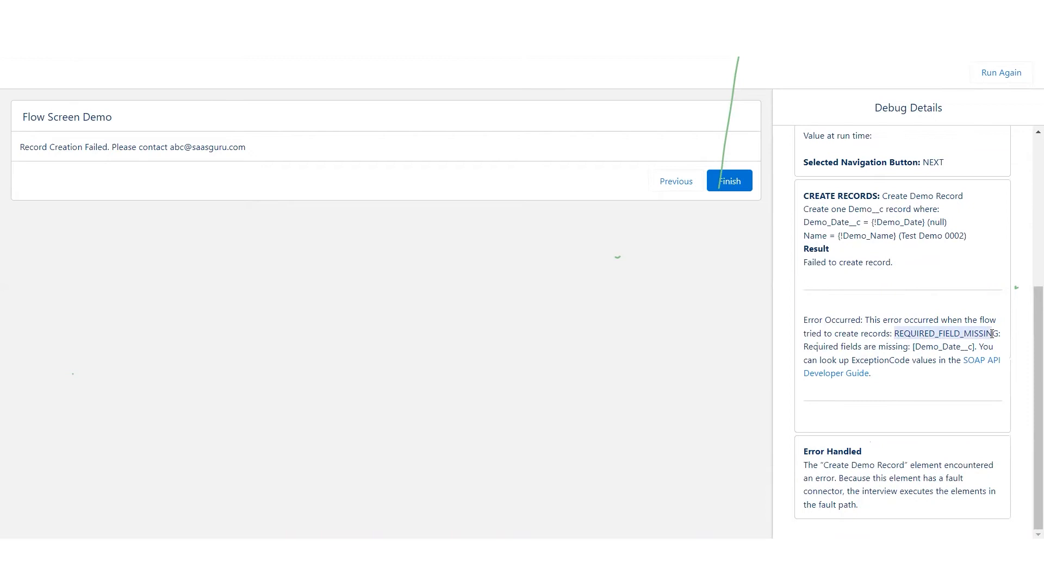
pyautogui.moveTo(804, 222); pyautogui.dragTo(845, 225)
pyautogui.click(845, 224)
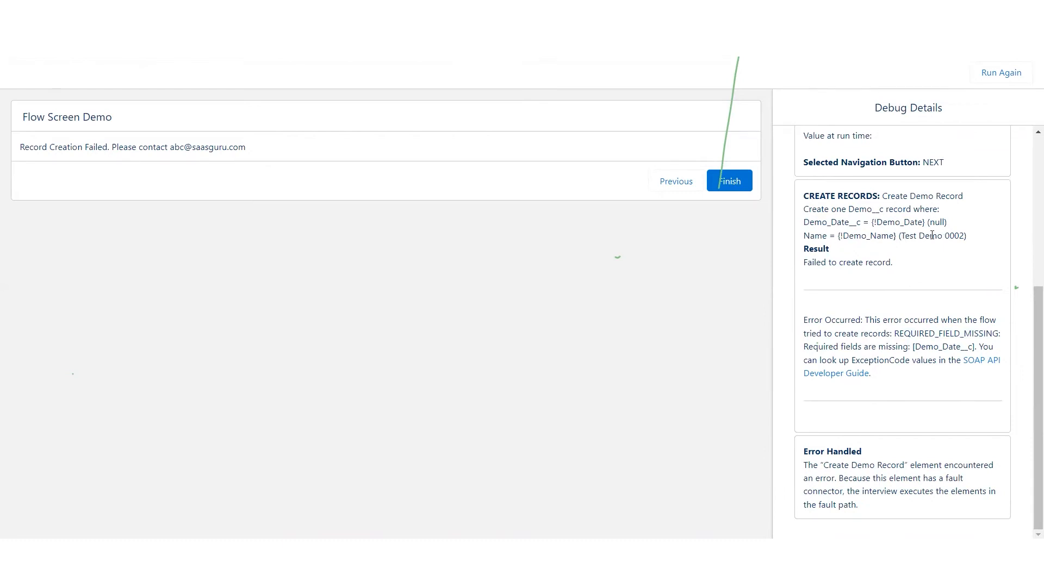
pyautogui.moveTo(901, 235); pyautogui.dragTo(967, 236)
pyautogui.moveTo(805, 225); pyautogui.dragTo(865, 225)
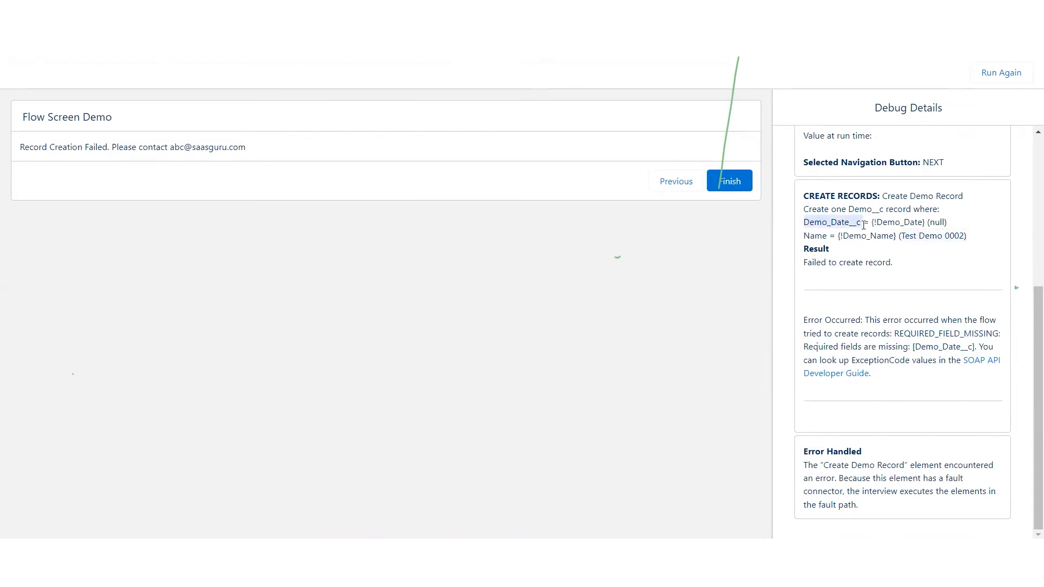
pyautogui.doubleClick(935, 221)
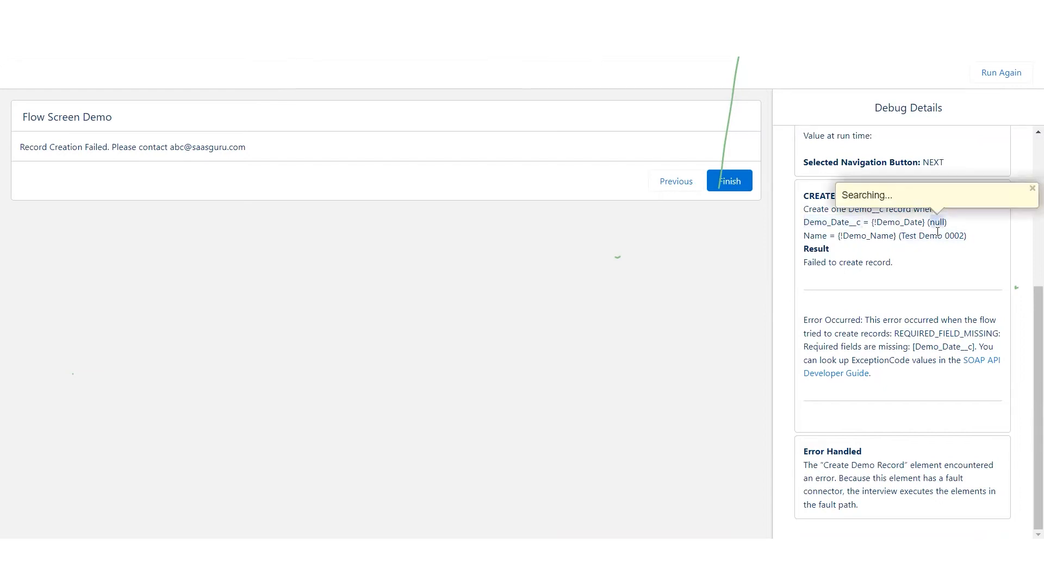
pyautogui.click(660, 317)
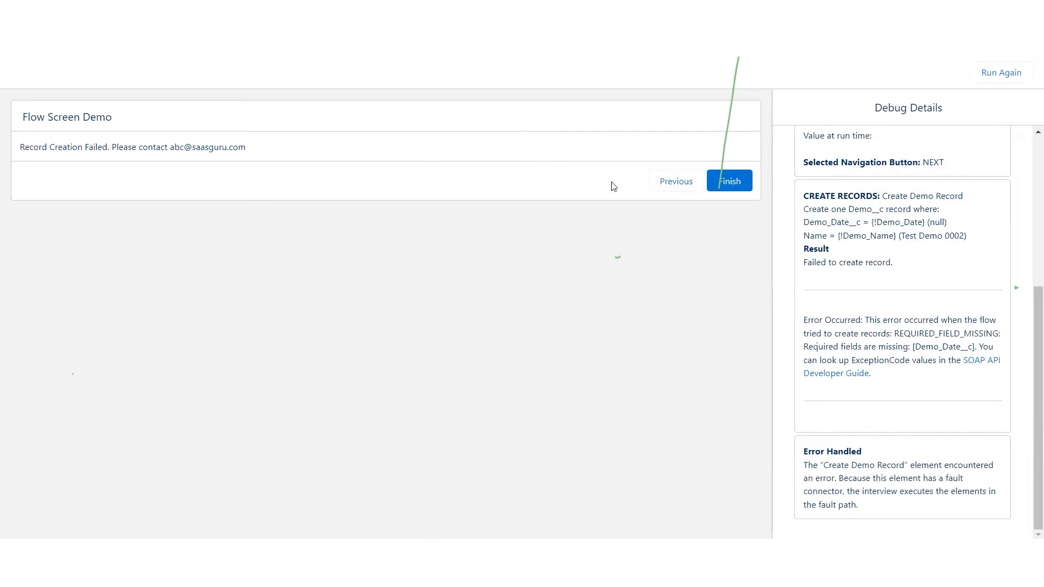
# - Return to the form, set Demo Date to July 22, 2022, and resubmit it
pyautogui.click(676, 182)
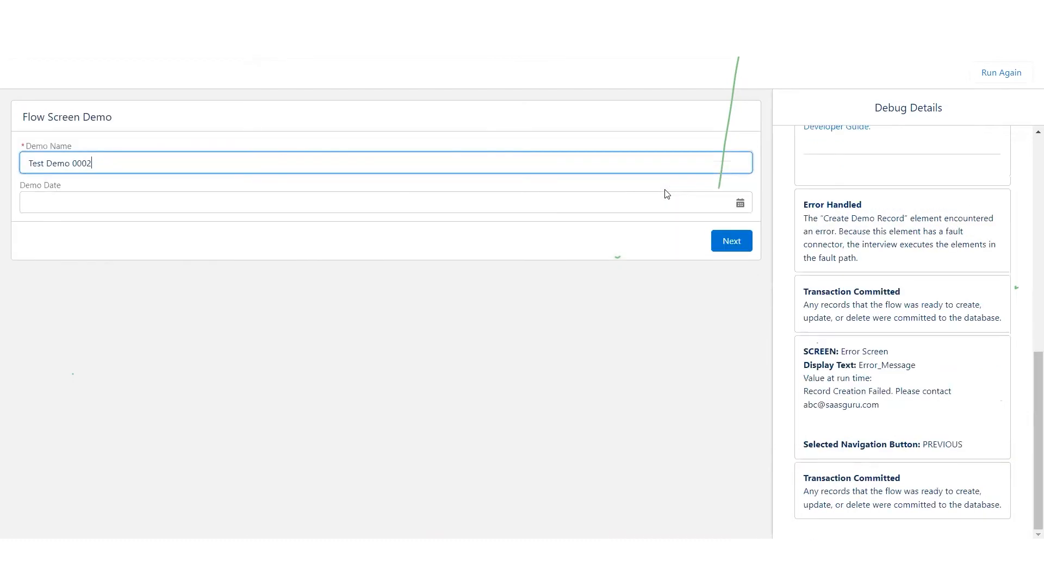
pyautogui.click(74, 195)
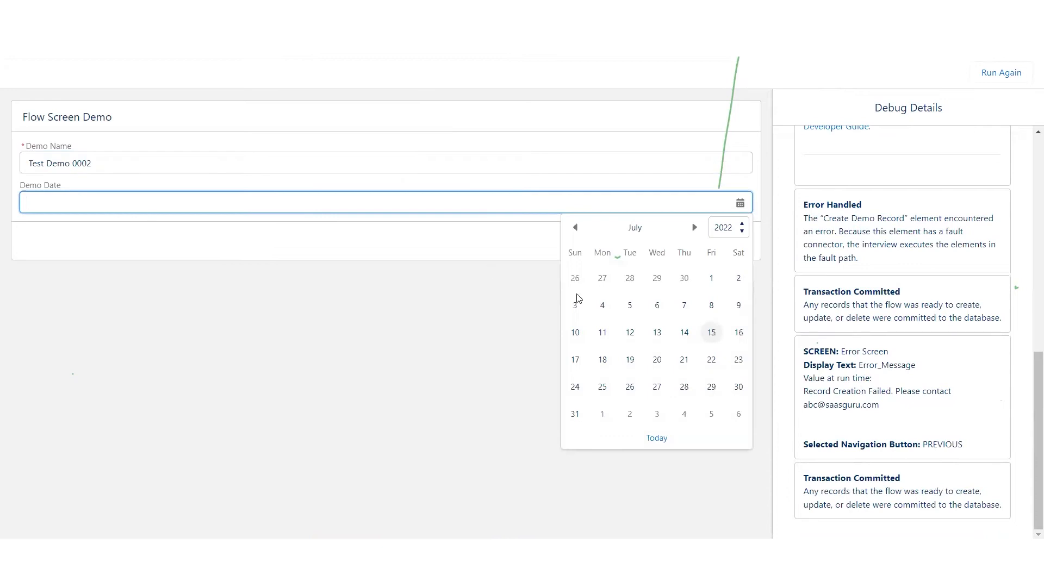
pyautogui.click(712, 361)
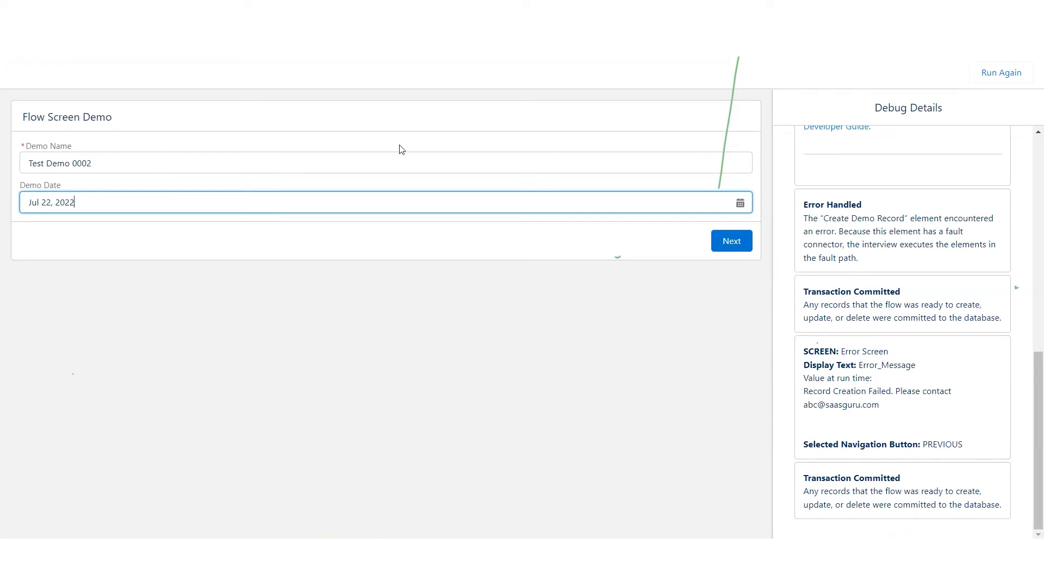
pyautogui.click(736, 249)
pyautogui.click(736, 250)
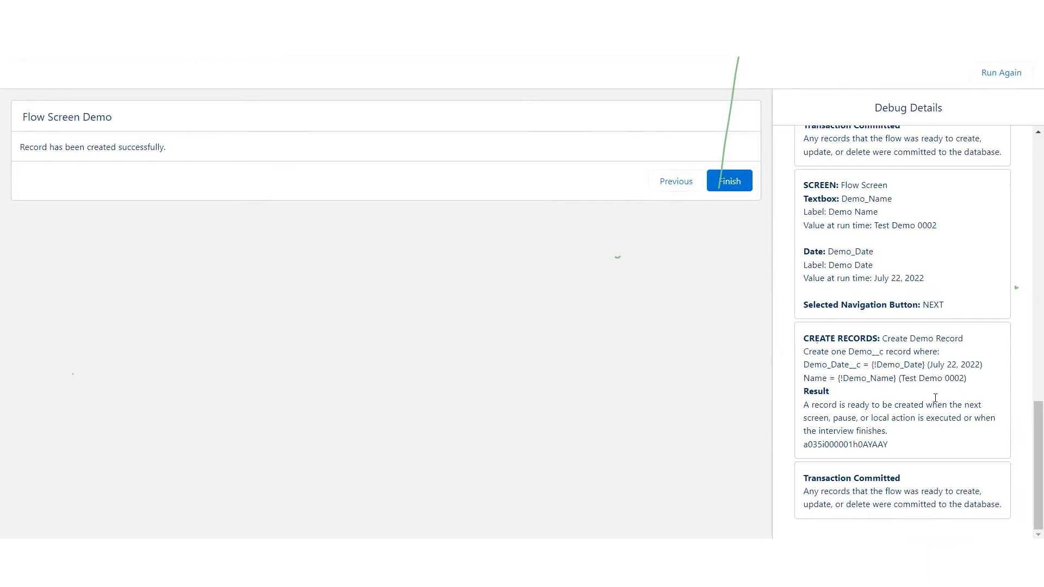
# - Check the created record's ID and the Demo Name run-time value in the debug details, and finish the flow interview
pyautogui.doubleClick(817, 446)
pyautogui.click(824, 226)
pyautogui.moveTo(875, 225); pyautogui.dragTo(945, 228)
pyautogui.click(937, 253)
pyautogui.click(733, 184)
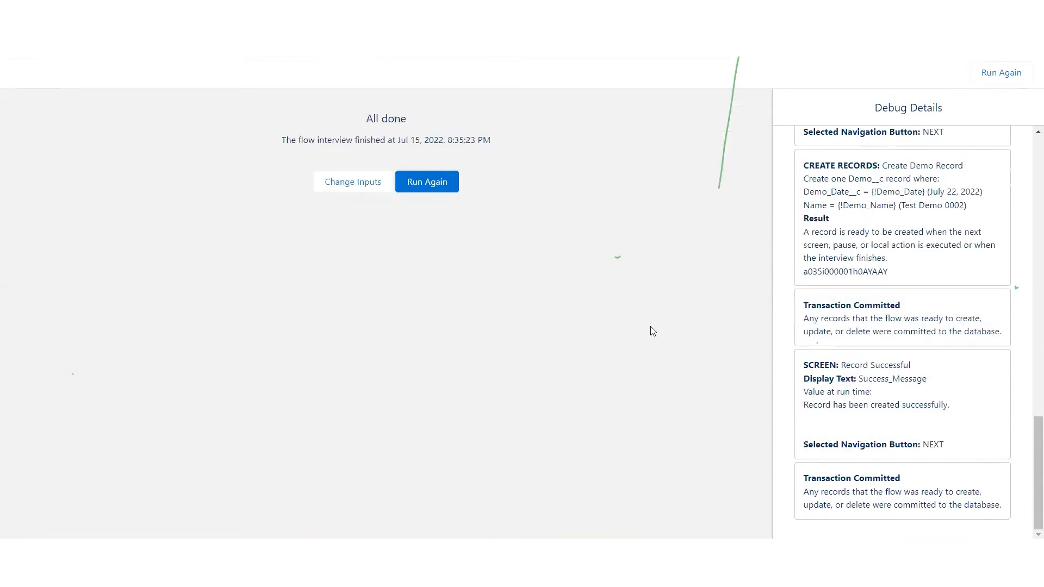